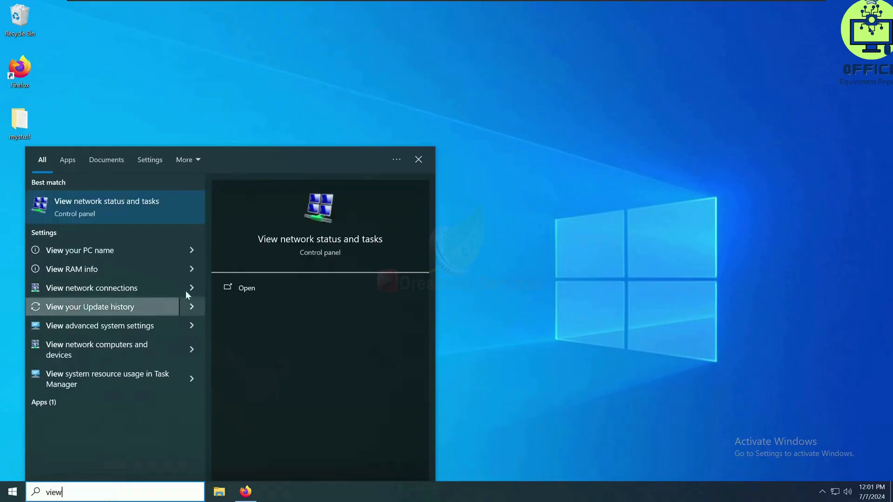
- Review the advanced sharing settings of the Network and Sharing Center for the private, guest or public, and all-networks profiles
left_click(177, 209)
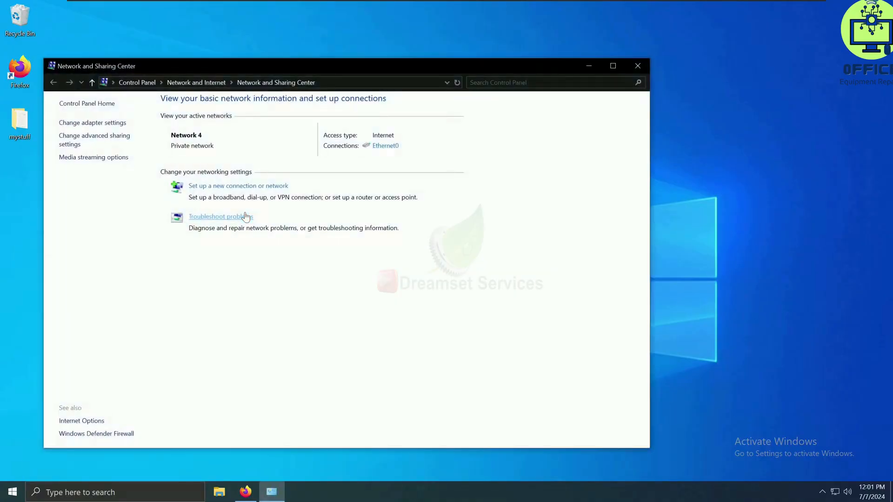
left_click(91, 144)
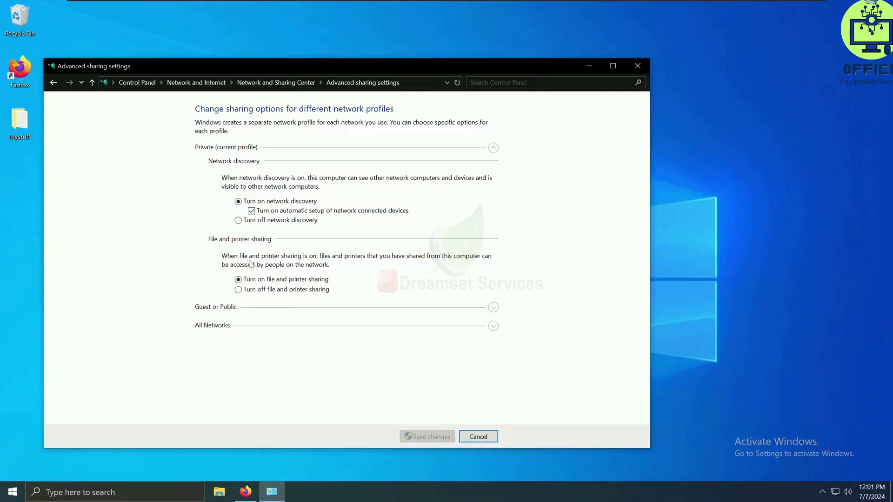
left_click(303, 311)
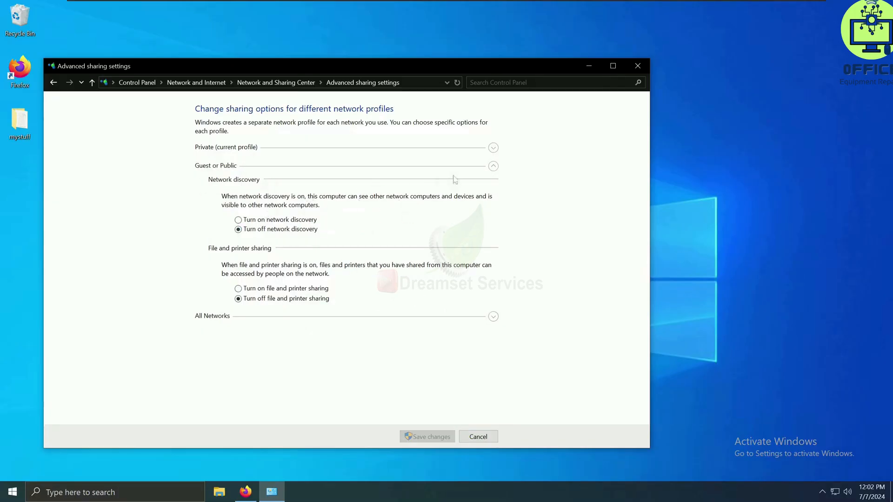
left_click(493, 167)
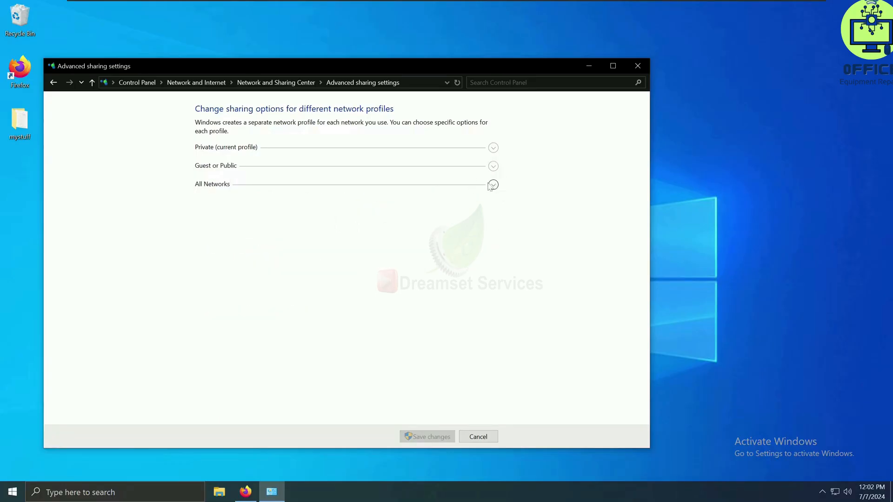
left_click(493, 184)
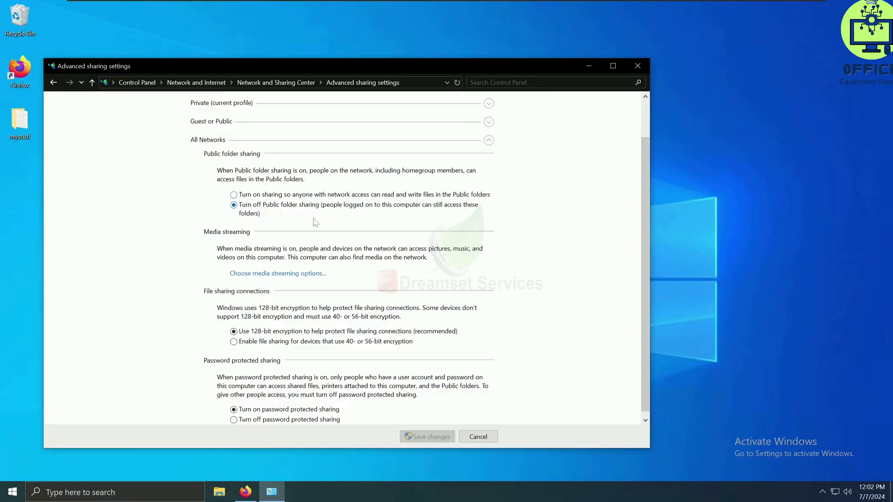
scroll(315, 223, "down", 1)
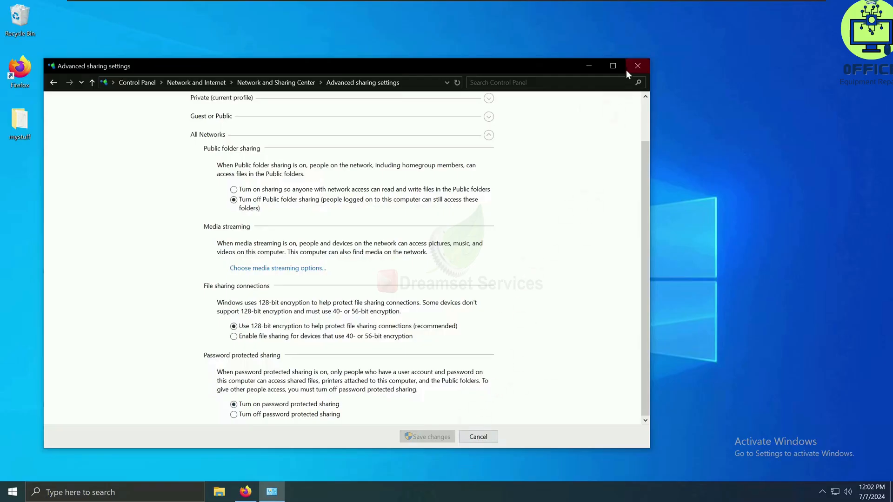
left_click(638, 68)
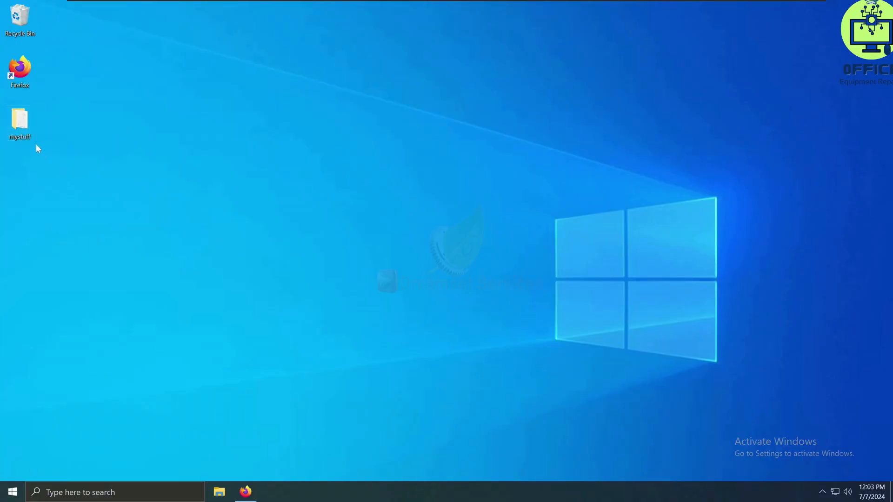
- Check the contents of the desktop folder mystuff and turn on sharing for it in its advanced sharing properties
double_click(27, 120)
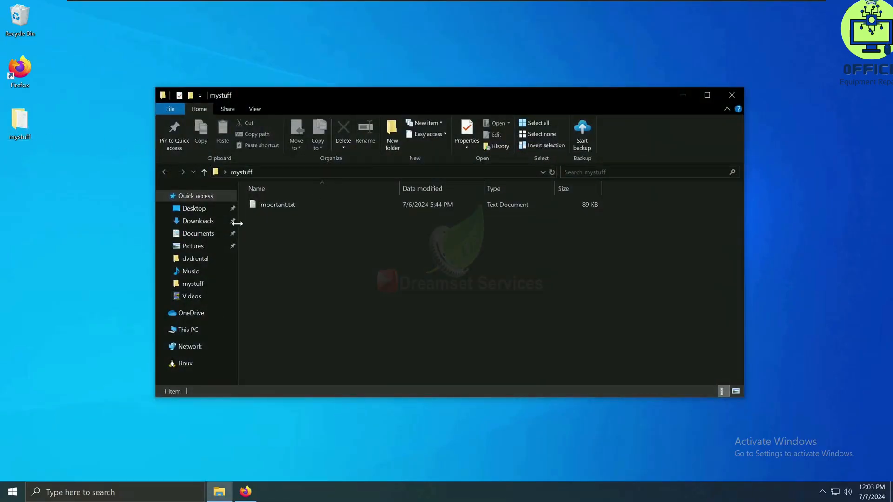
left_click(731, 95)
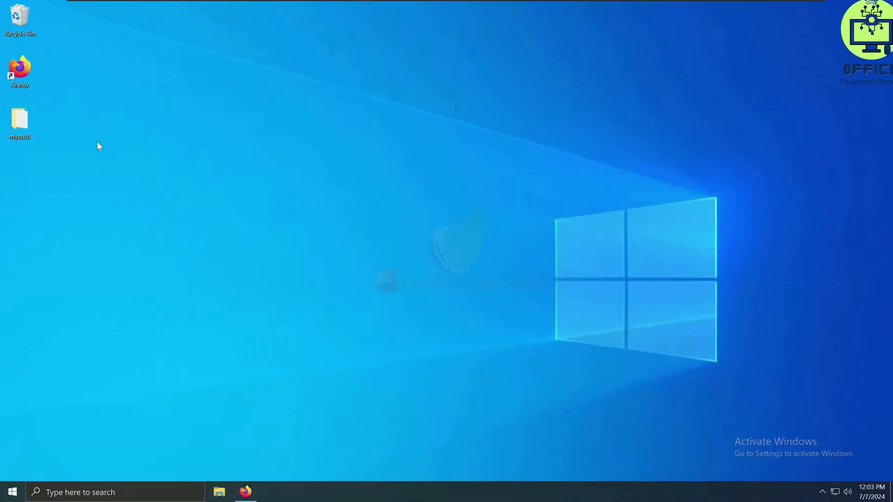
right_click(24, 124)
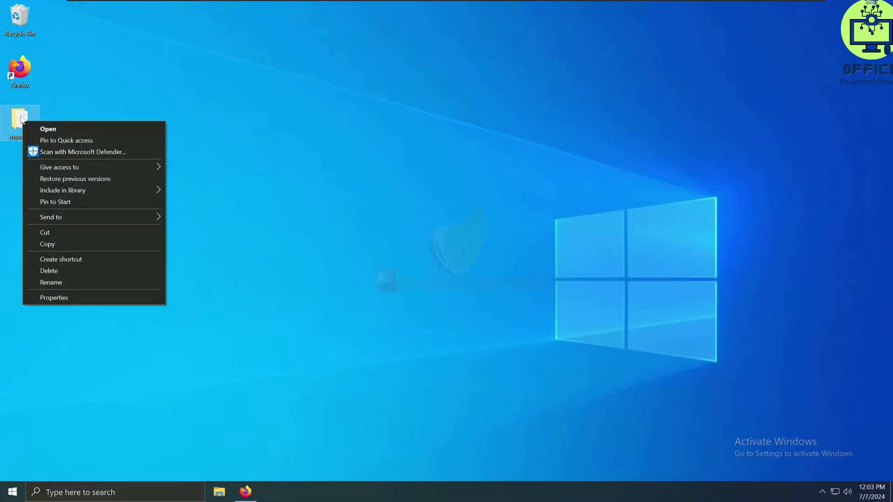
left_click(60, 298)
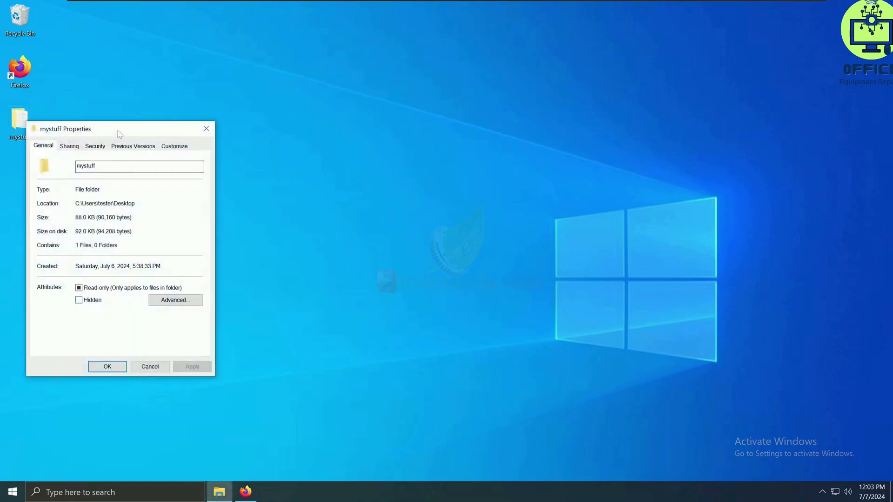
left_click_drag(120, 133, 207, 139)
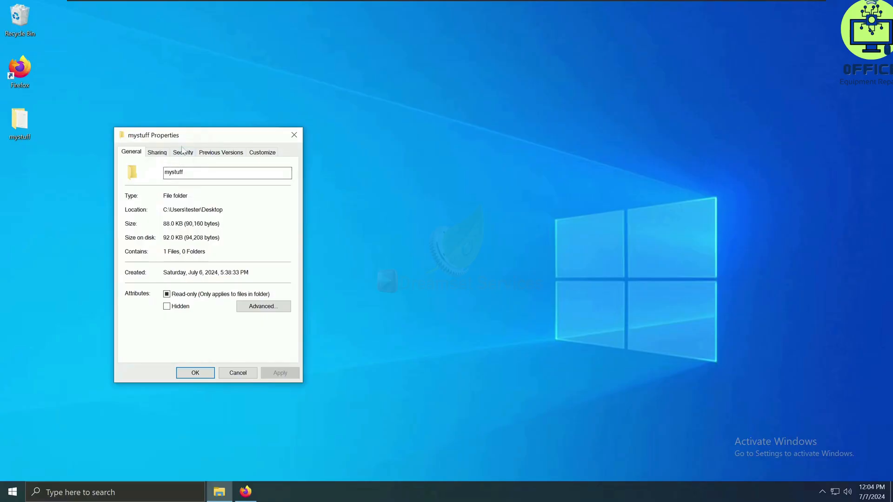
left_click(158, 153)
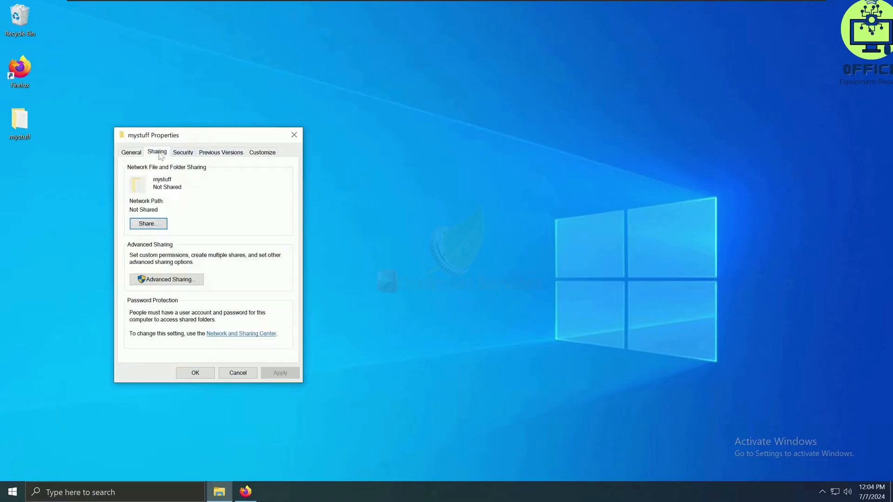
left_click(183, 279)
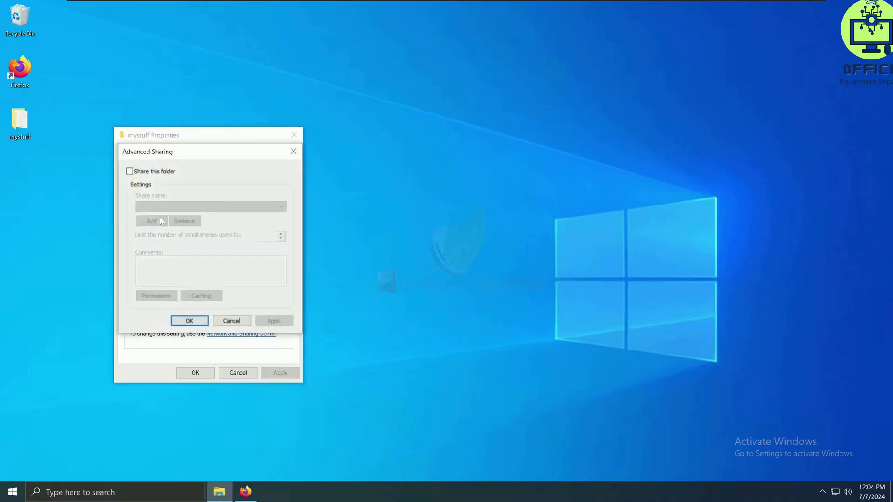
left_click(130, 172)
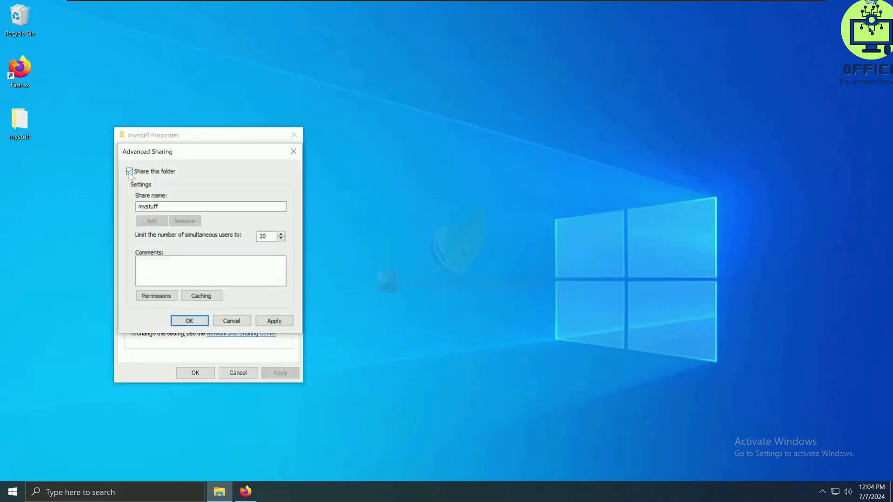
- Replace the Everyone group with the user tester in the share permissions of mystuff
left_click(166, 298)
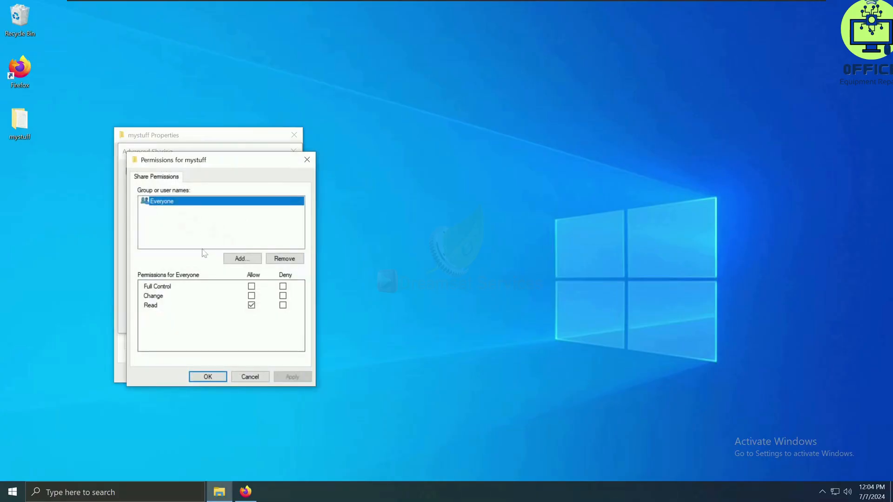
left_click(276, 260)
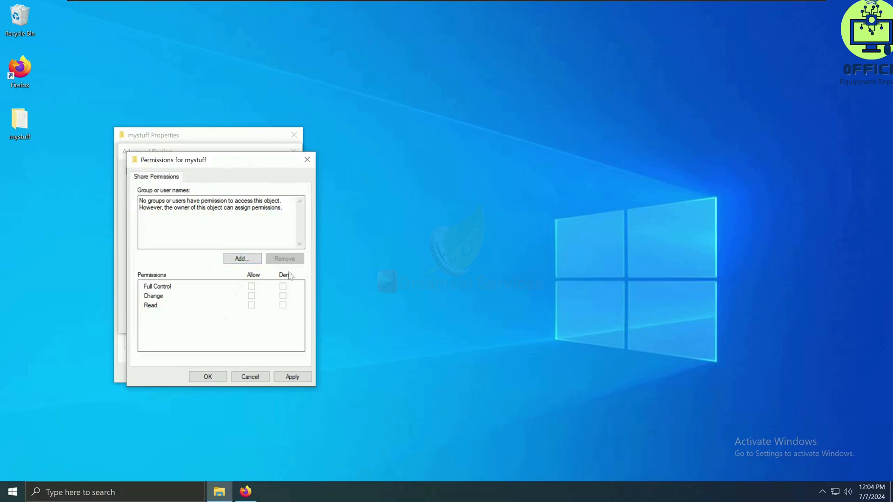
left_click(238, 259)
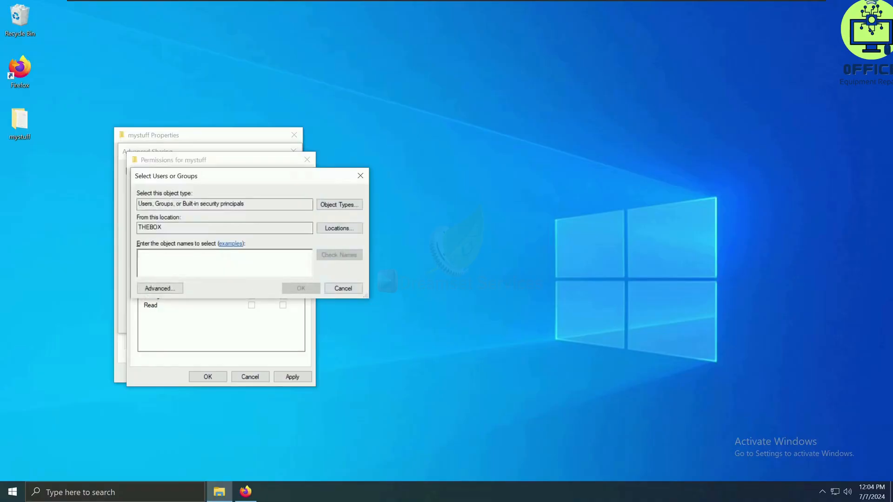
type("tester")
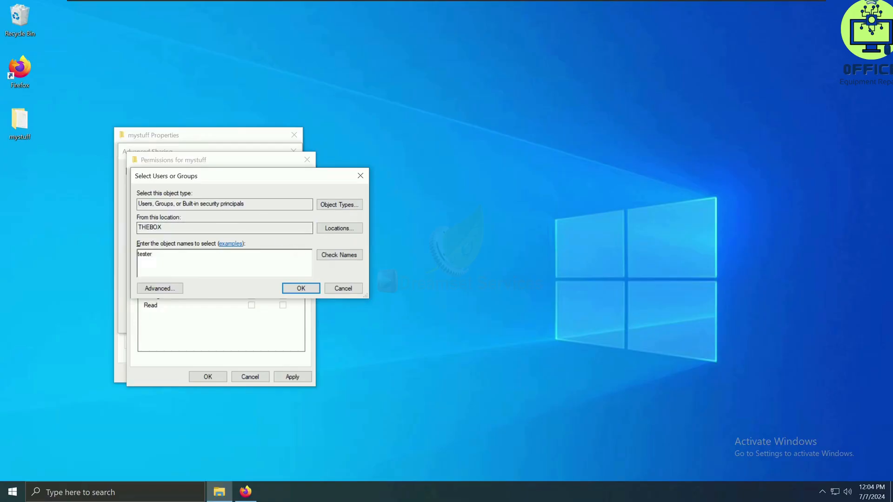
left_click(342, 260)
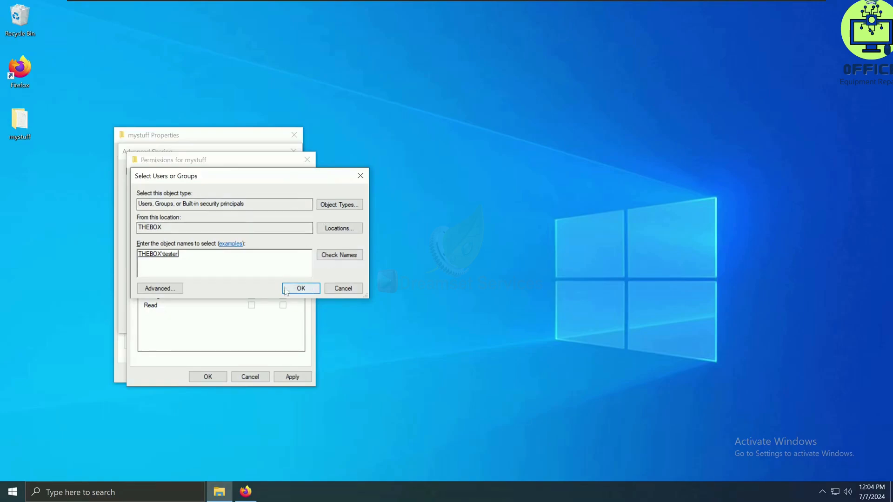
left_click(310, 289)
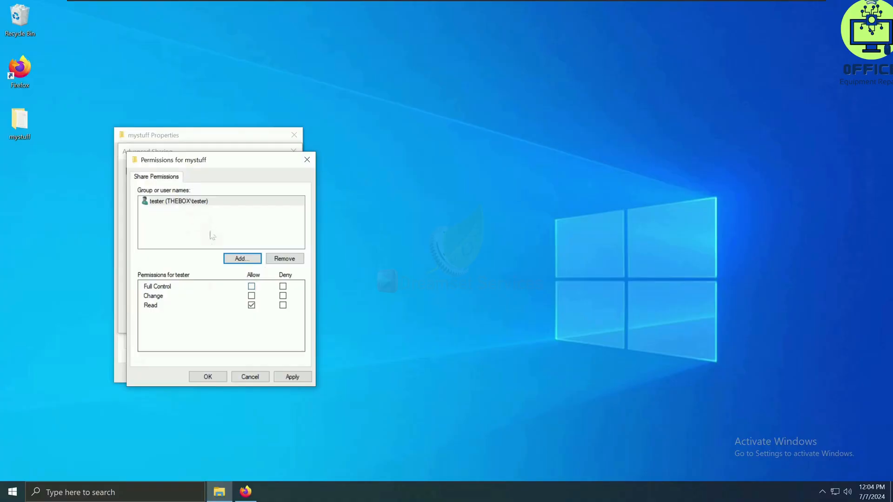
- Allow Full Control of the mystuff share for tester and apply the permissions
left_click(252, 286)
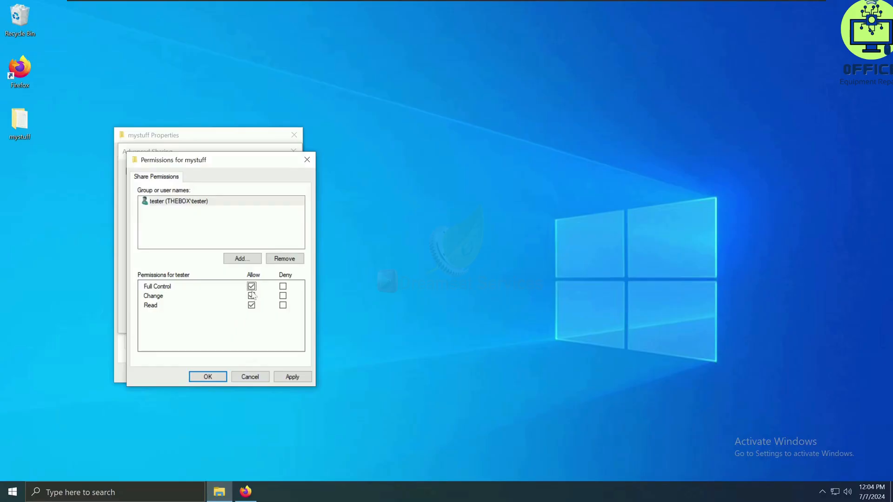
left_click(301, 377)
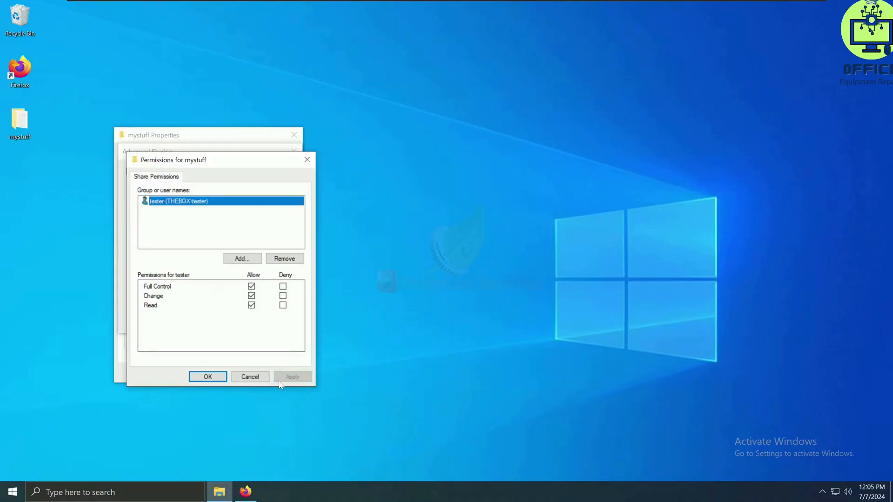
left_click(221, 380)
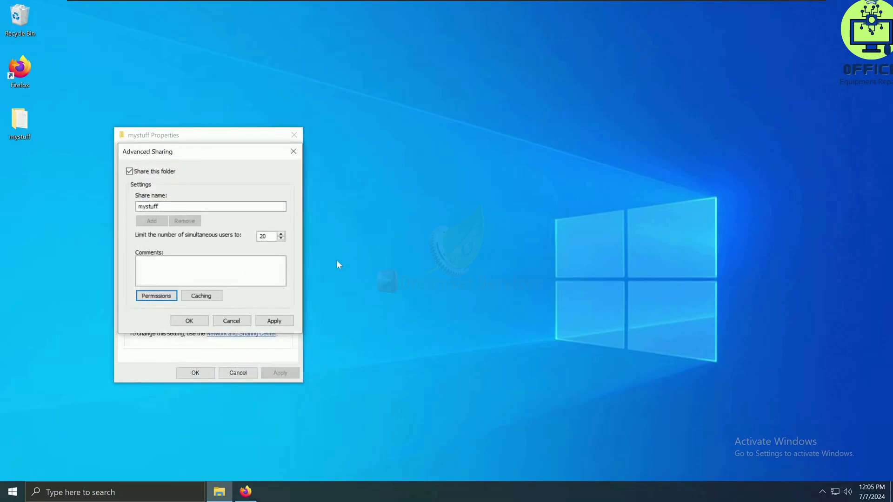
- Limit the mystuff share to 2 simultaneous users, apply the sharing settings and close the folder's properties
double_click(264, 236)
type("2")
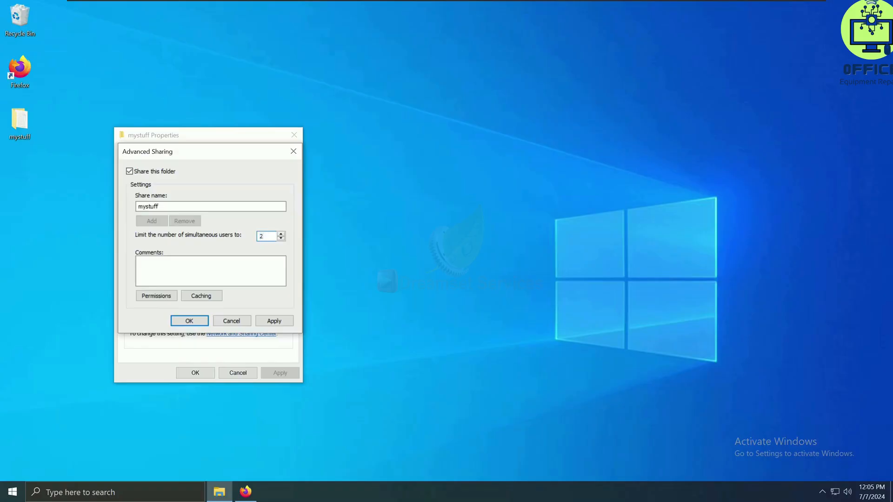
left_click(275, 321)
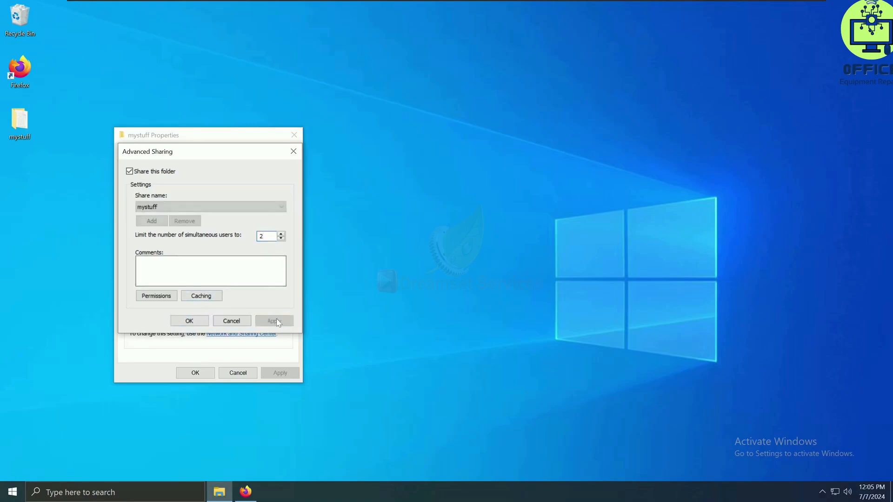
left_click(191, 321)
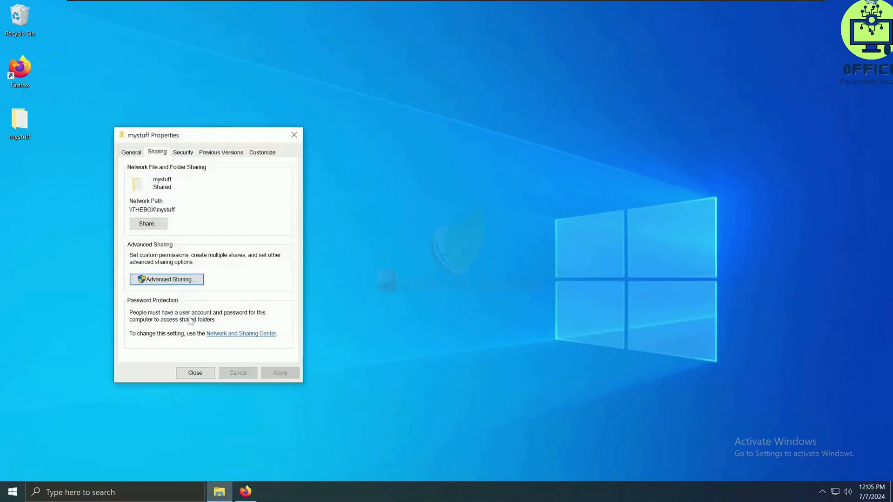
left_click(195, 373)
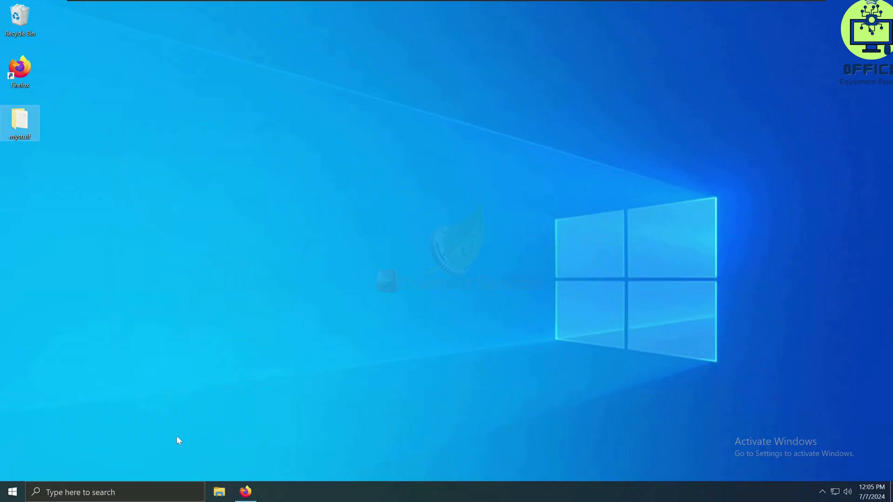
- Open Computer Management and examine the list of shared folders, widening the Folder Path column
left_click(130, 491)
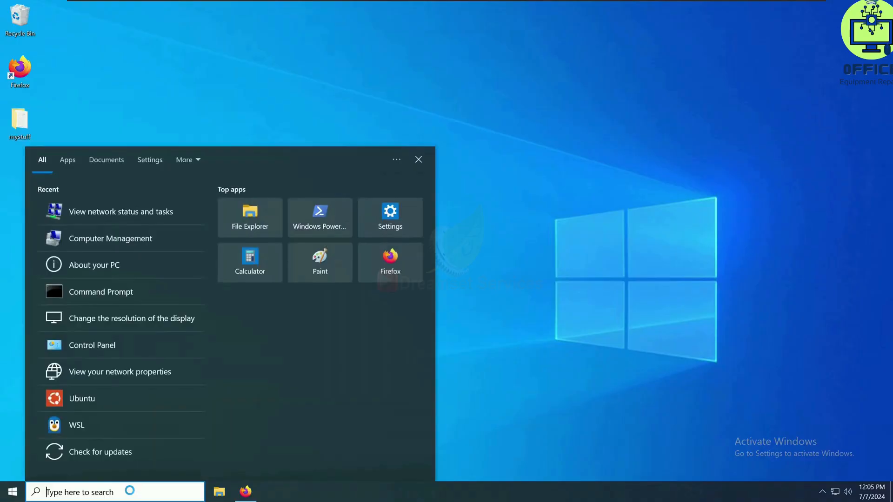
type("com")
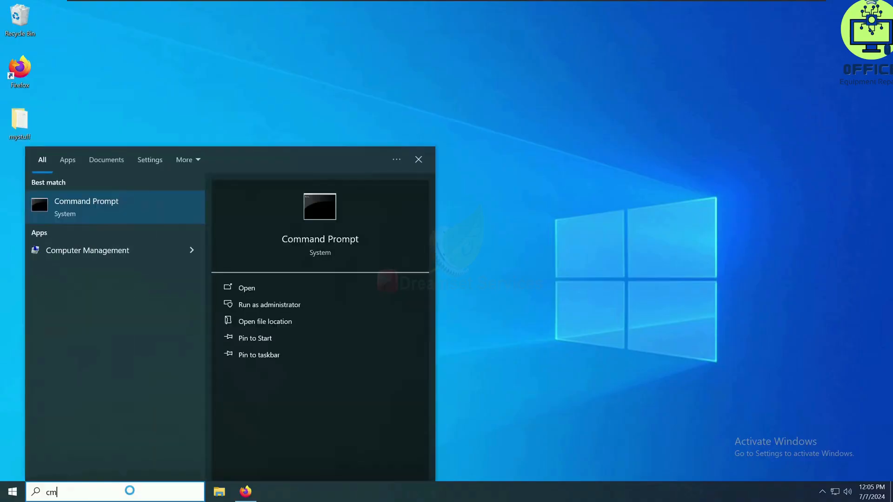
type("om")
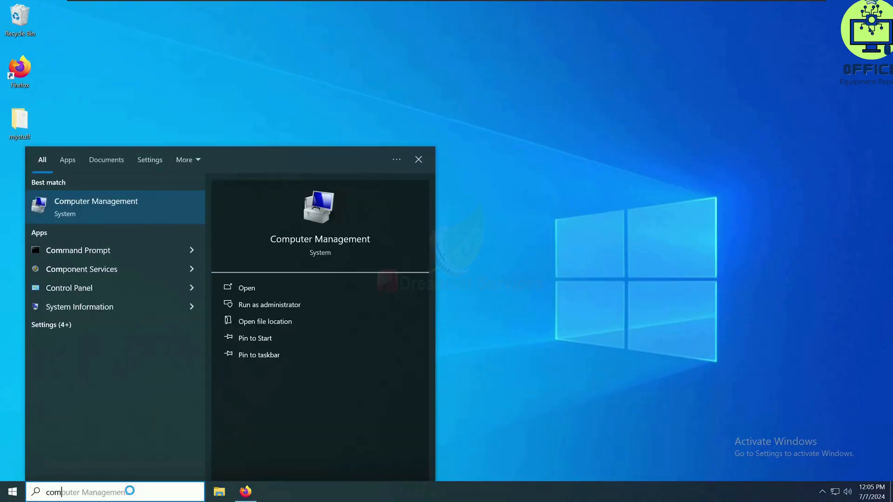
left_click(122, 214)
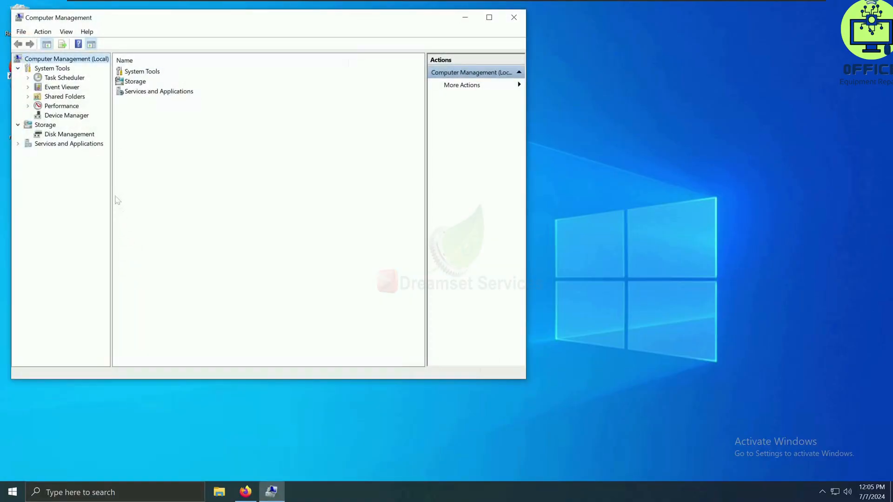
left_click(66, 97)
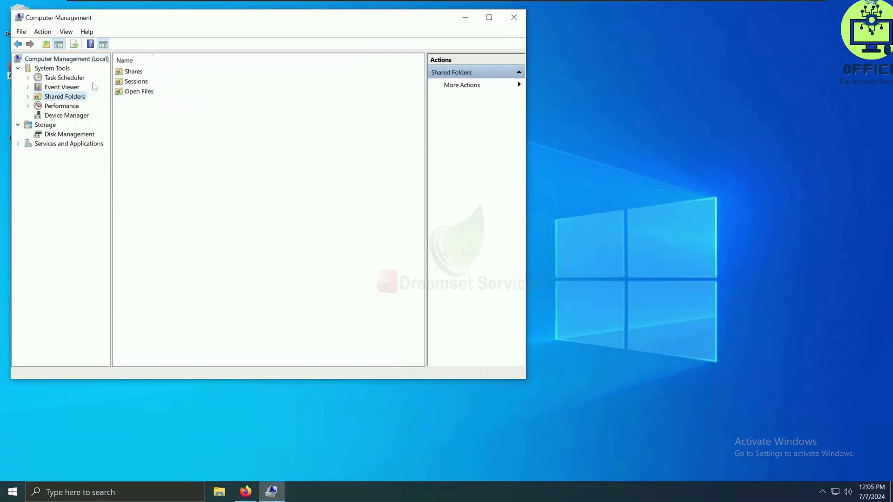
double_click(135, 73)
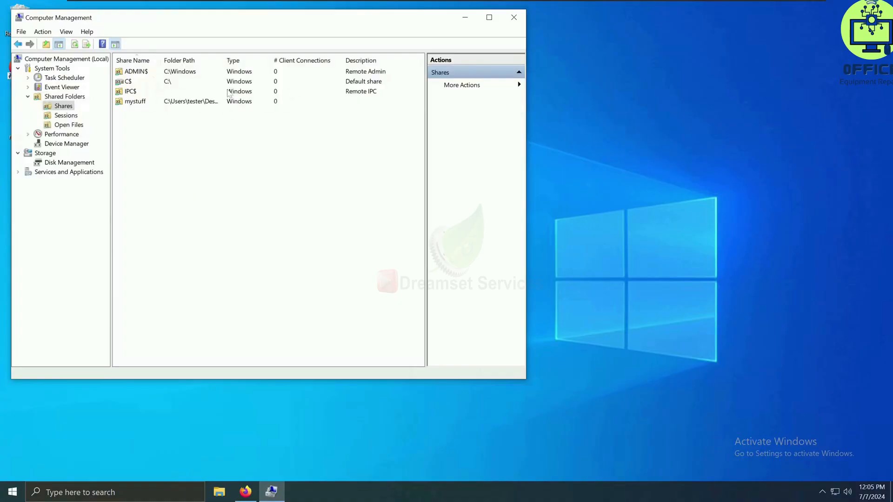
left_click_drag(221, 58, 279, 59)
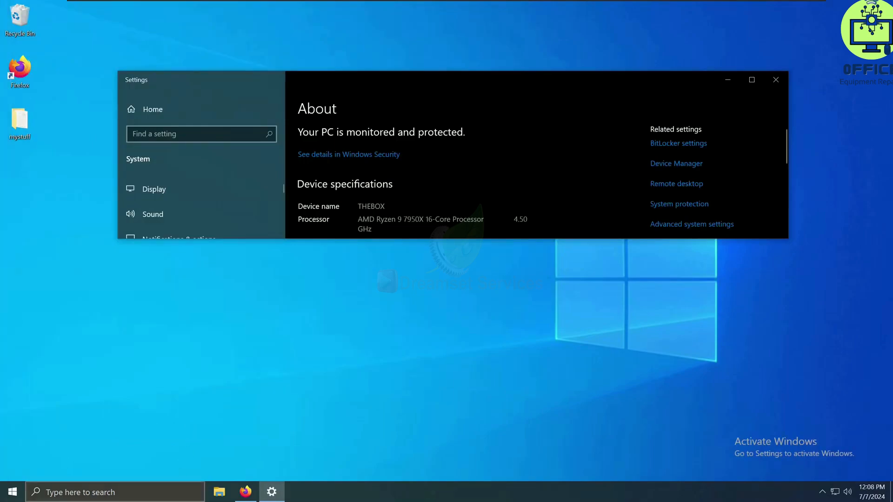
- Search Windows for "about" to locate the About your PC page, and return to the open device specifications showing the device name
left_click(154, 494)
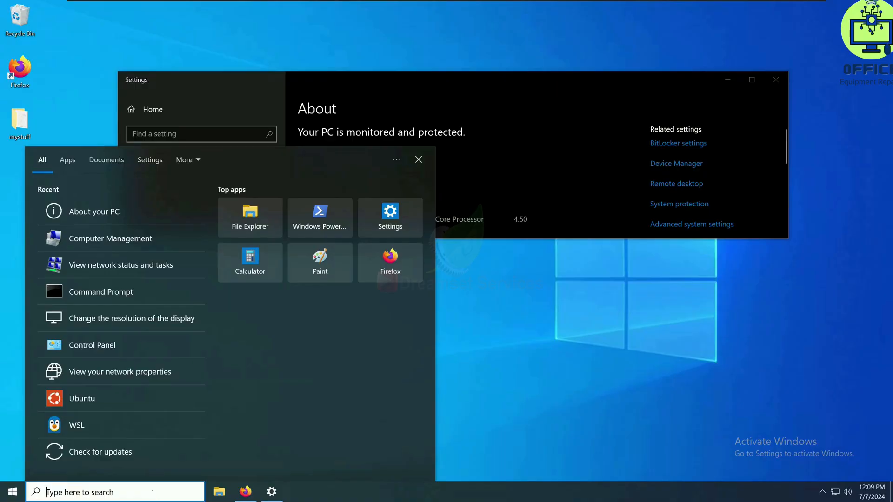
type("about")
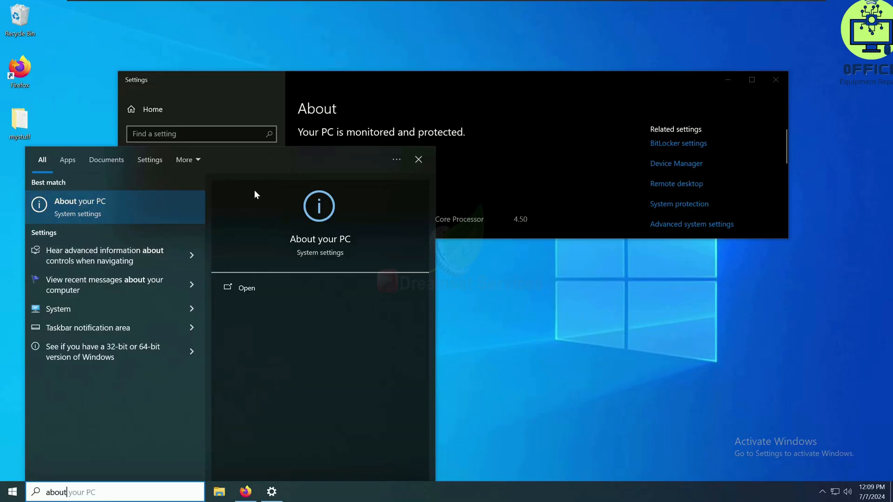
left_click(494, 119)
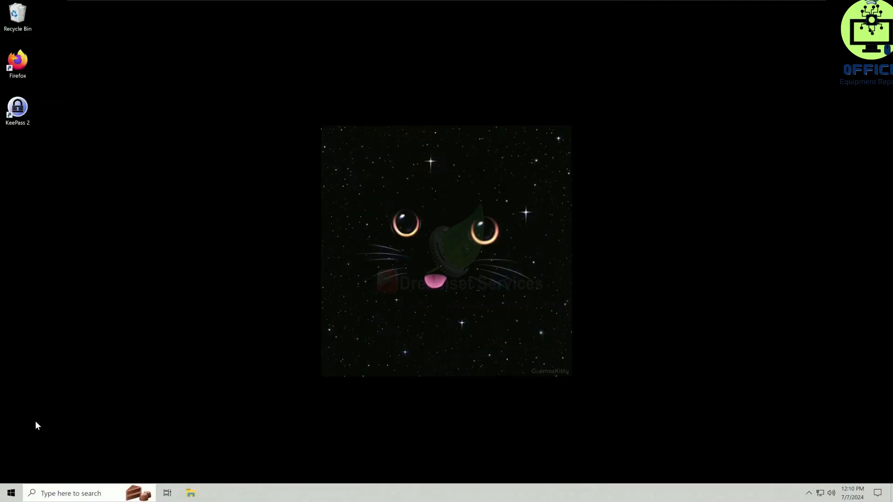
- From the second computer's Windows search, connect to the network computer \\THEBOX
left_click(93, 492)
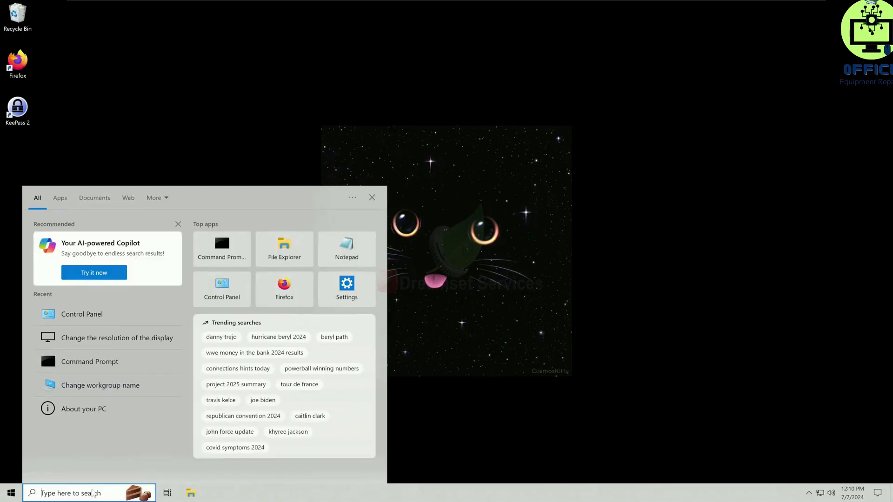
type("\\\\")
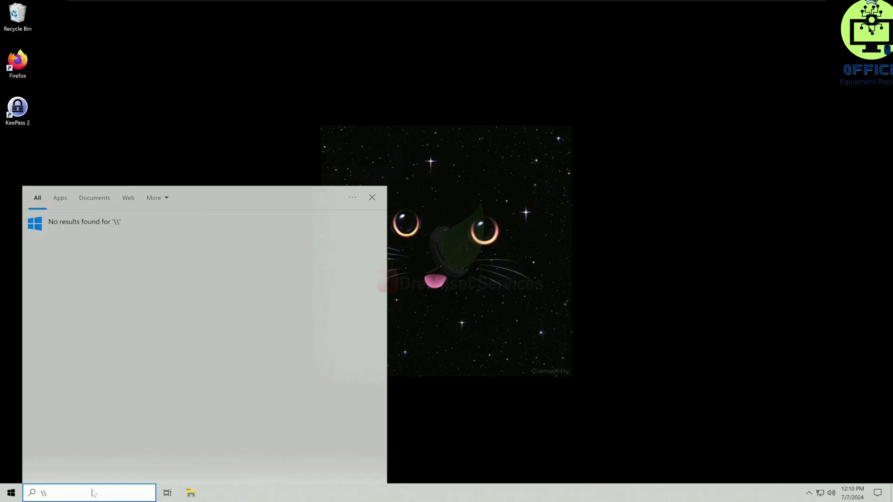
type("THEH")
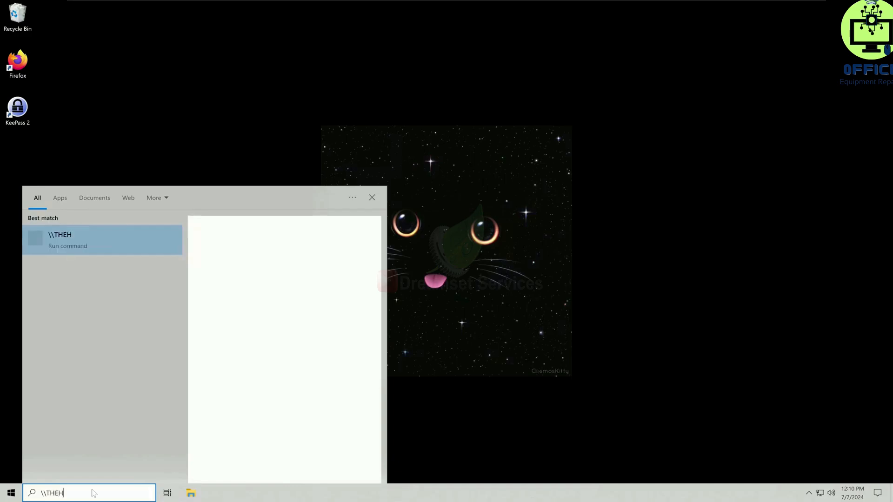
type("OST")
key("BackSpace")
key("BackSpace")
key("BackSpace")
key("BackSpace")
key("BackSpace")
type("EBOX")
key("Return")
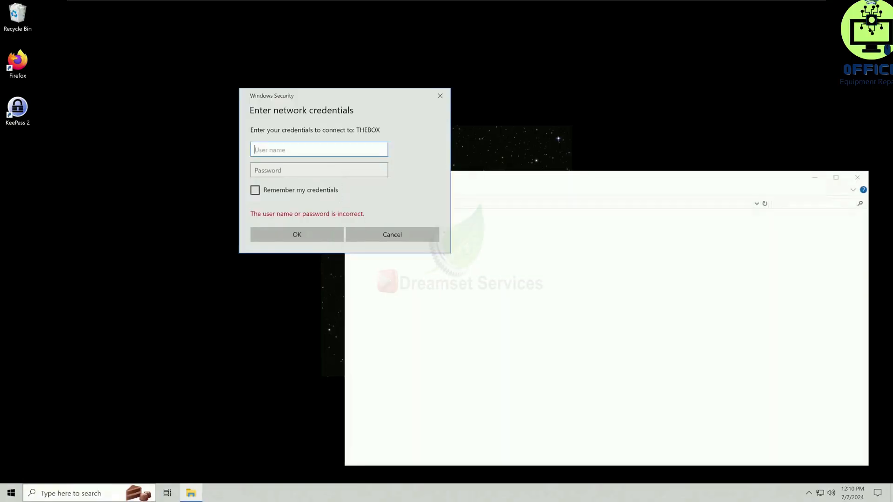
- Sign in to THEBOX with the user name tester and the account password, without remembering the credentials
left_click_drag(306, 92, 561, 173)
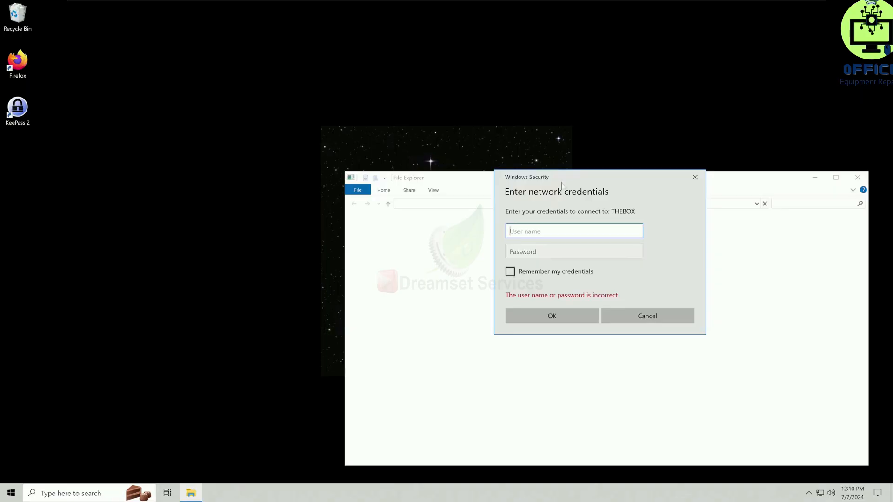
mouse_move(566, 175)
left_mouse_down()
mouse_move(509, 229)
mouse_move(427, 233)
mouse_move(470, 198)
mouse_move(567, 186)
left_mouse_up()
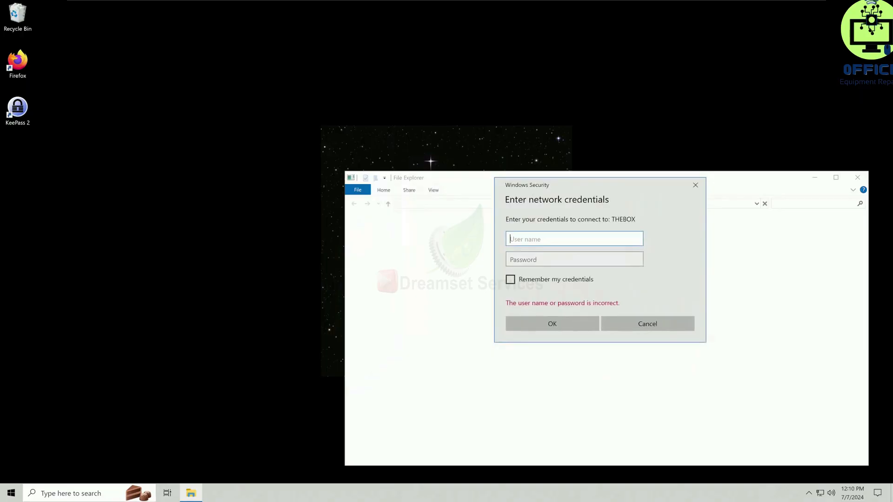
type("tester")
key("Tab")
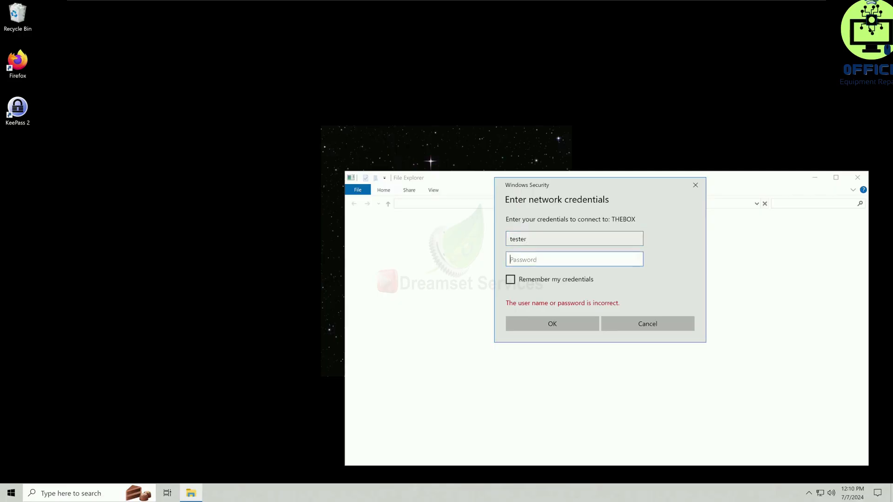
type("•••••••••")
left_click(567, 324)
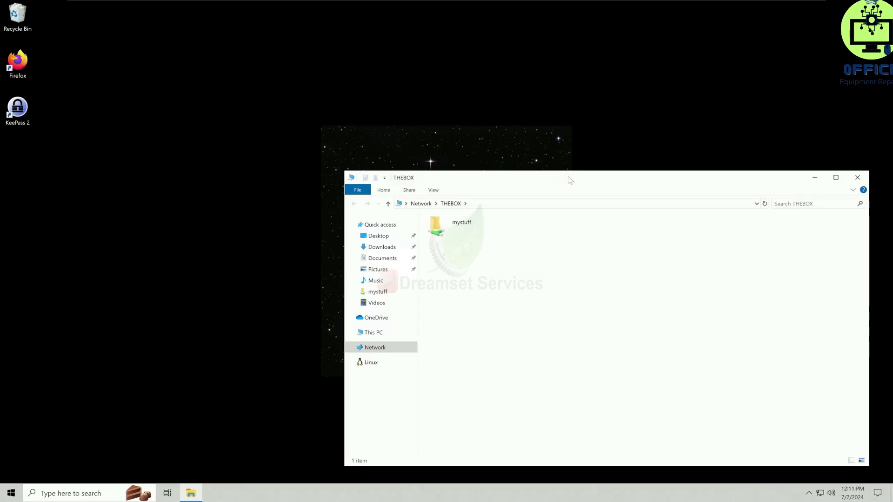
- Open the shared folder mystuff on THEBOX, view its text document important, and close the document
left_click_drag(570, 180, 450, 144)
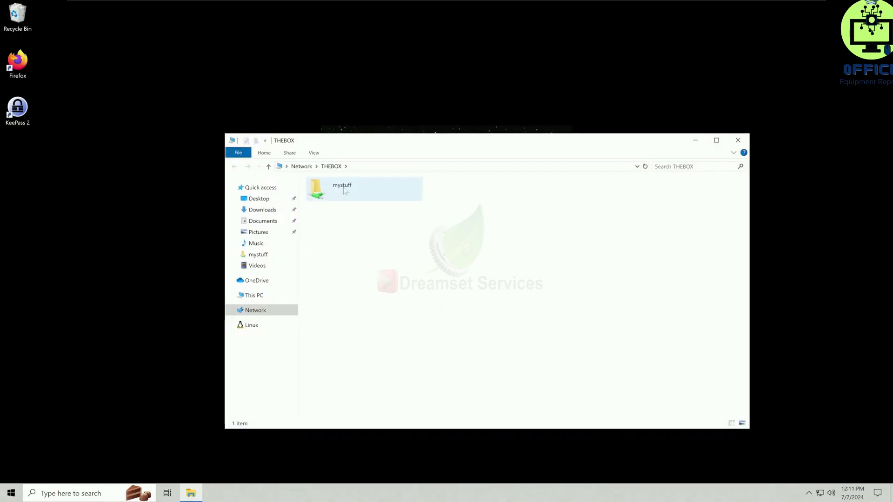
double_click(344, 190)
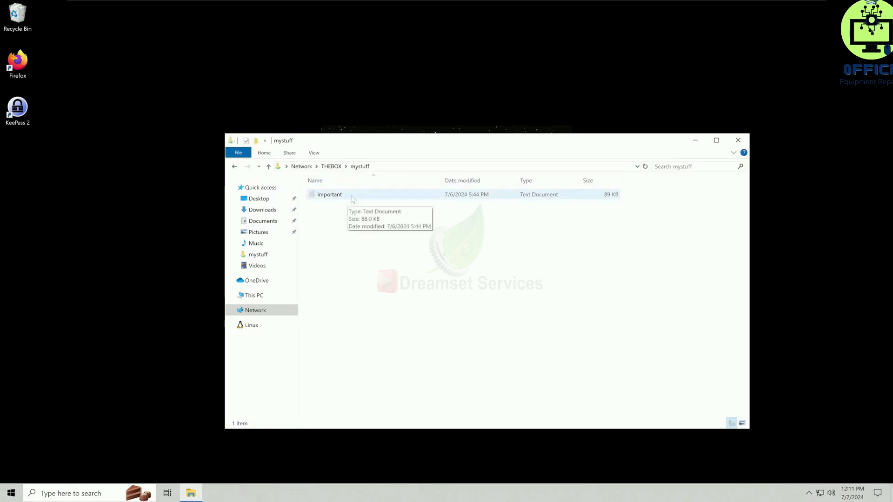
double_click(330, 195)
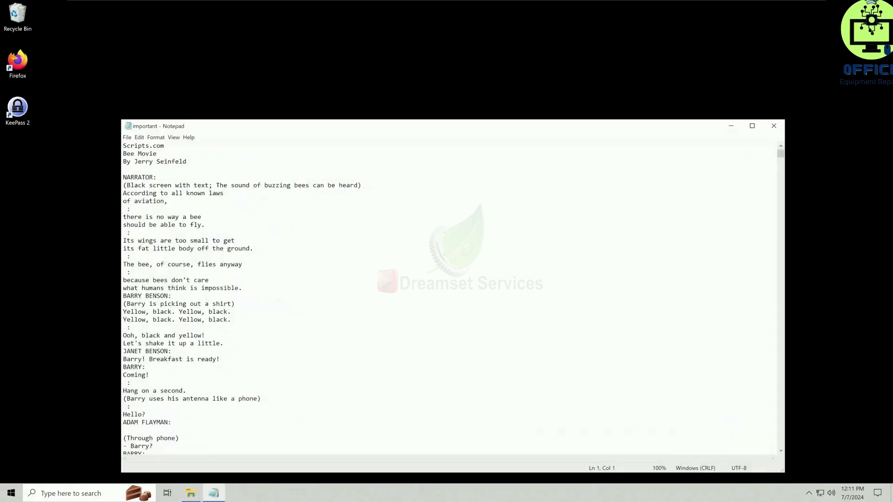
left_click_drag(406, 130, 420, 112)
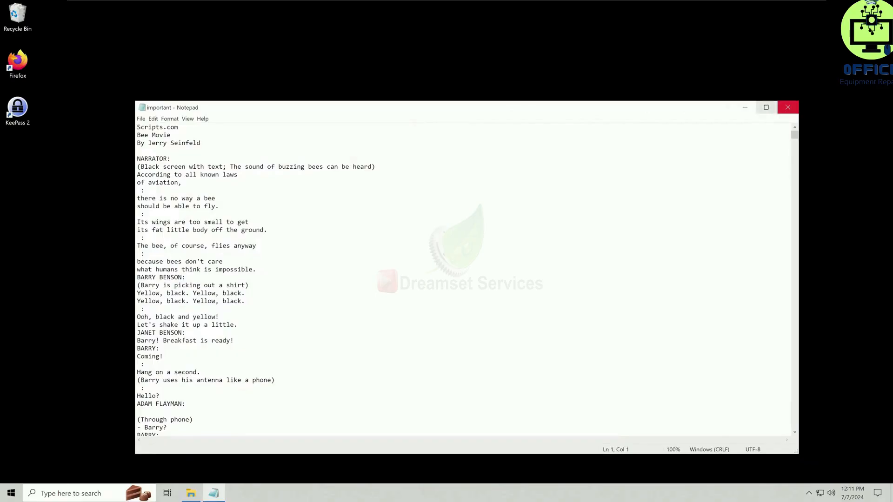
left_click(787, 107)
- Copy the file important from the mystuff share to the desktop and place it below the KeePass 2 shortcut
left_click_drag(480, 142, 623, 122)
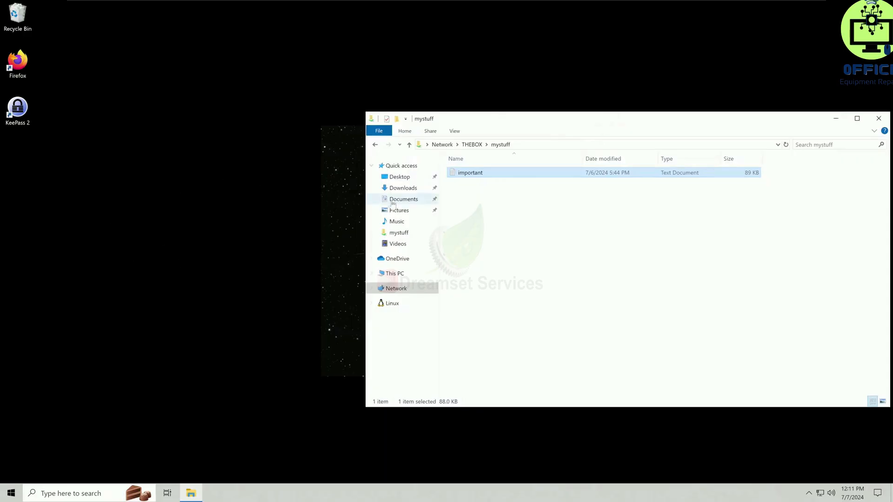
left_click(532, 205)
left_click_drag(474, 180, 97, 236)
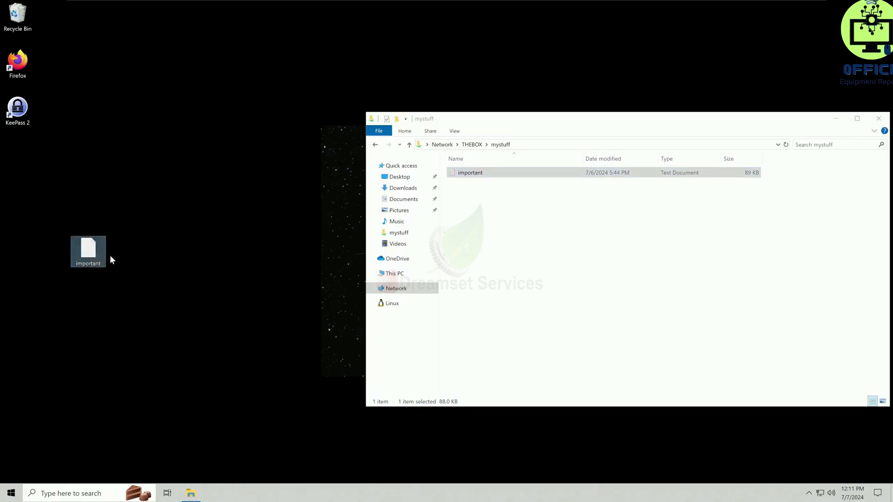
left_click_drag(95, 253, 32, 170)
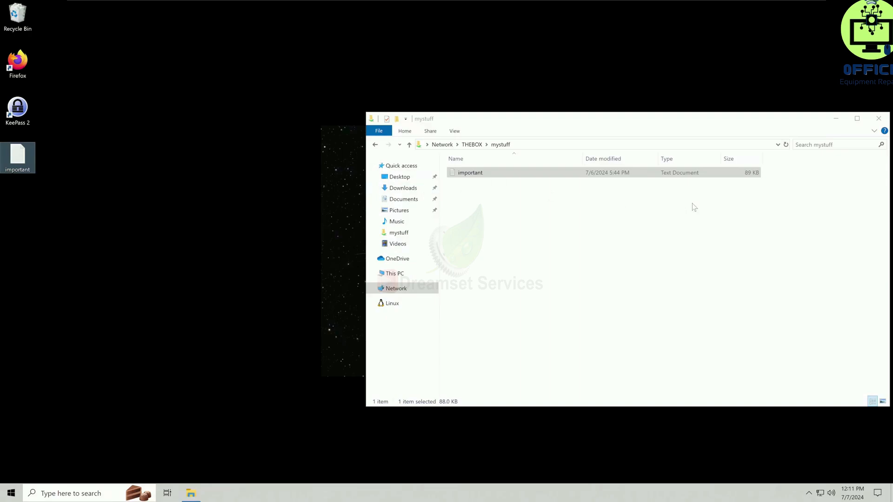
- Open the desktop copy of important to check its contents, and close it
double_click(27, 165)
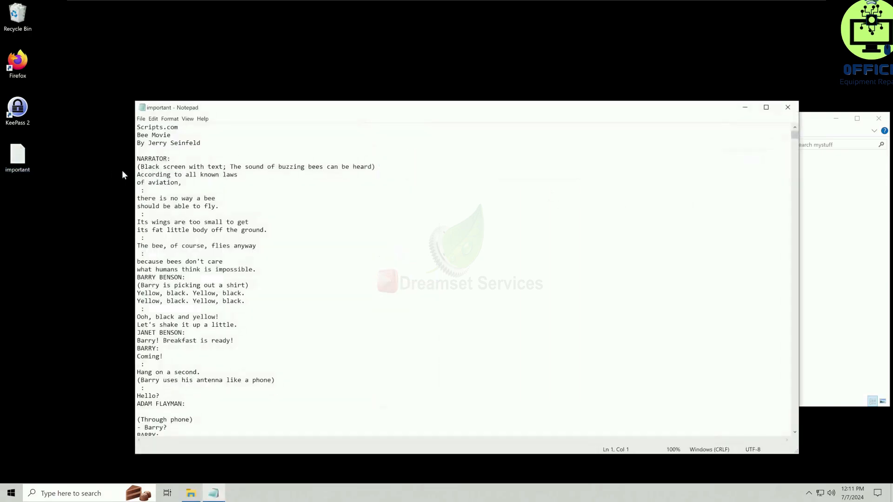
left_click_drag(494, 106, 388, 88)
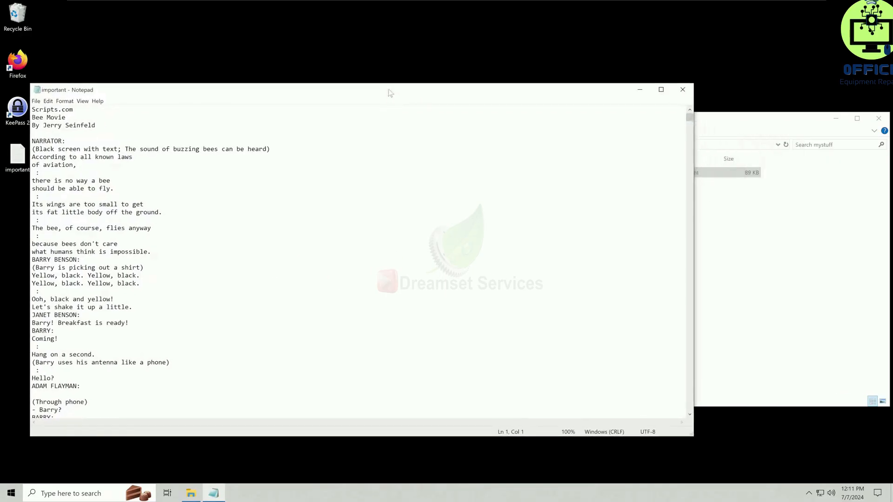
left_click(681, 91)
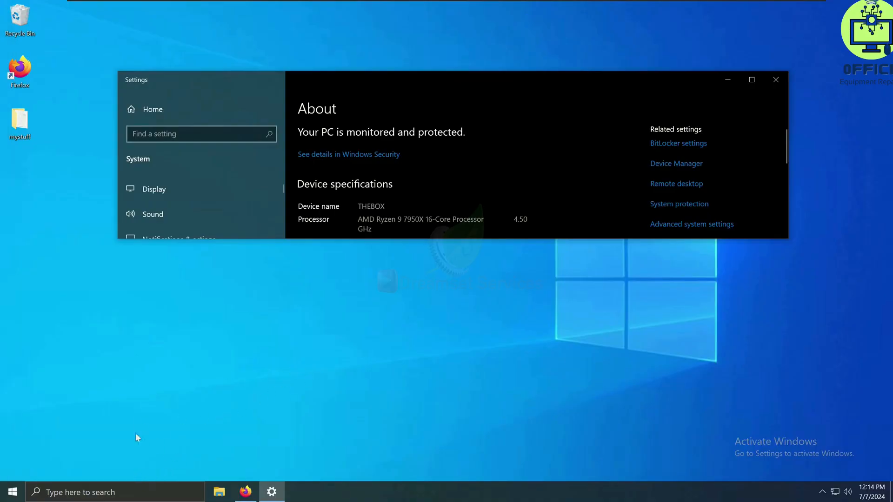
- On THEBOX, stop sharing the desktop folder mystuff through Advanced Sharing, accept closing the open files, and close the folder's properties
left_click(26, 124)
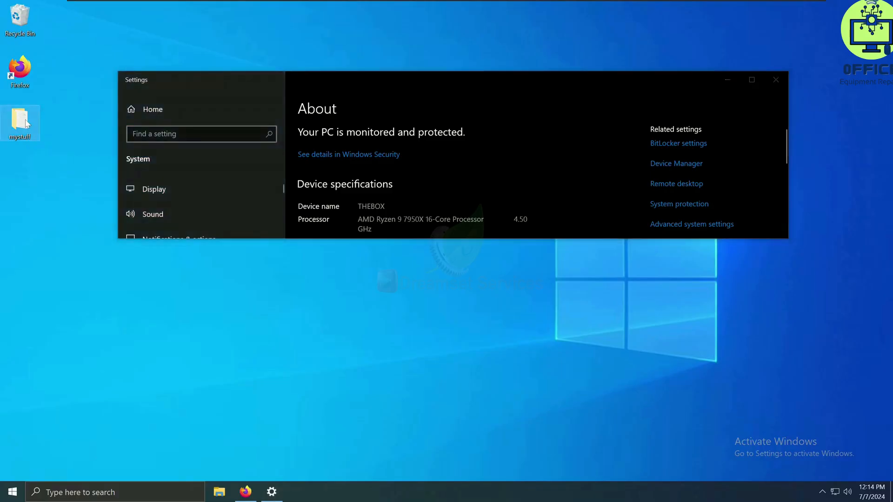
right_click(25, 123)
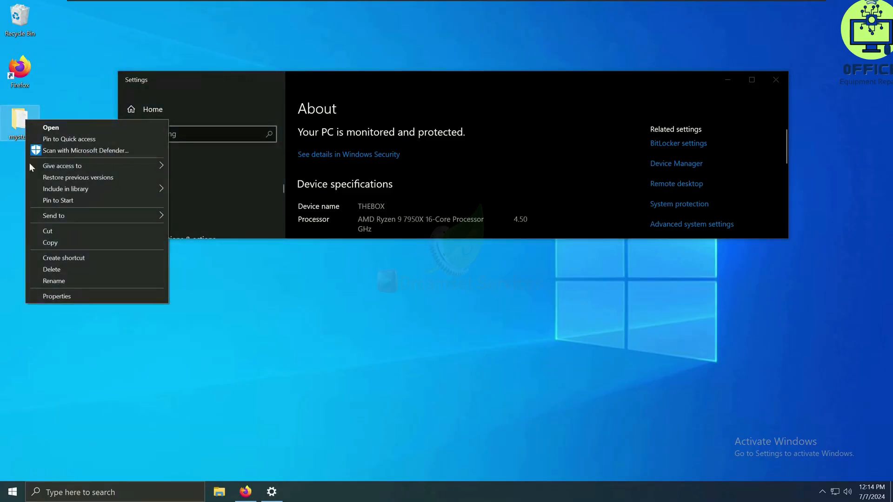
left_click(62, 293)
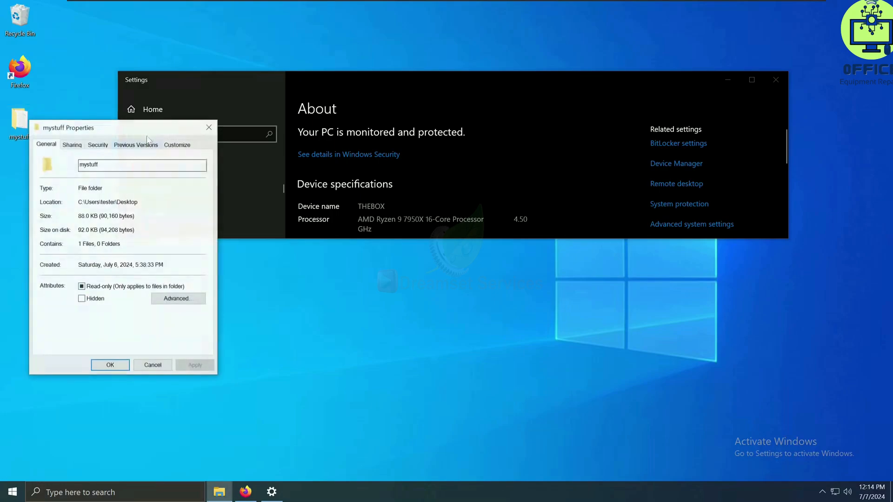
left_click(81, 148)
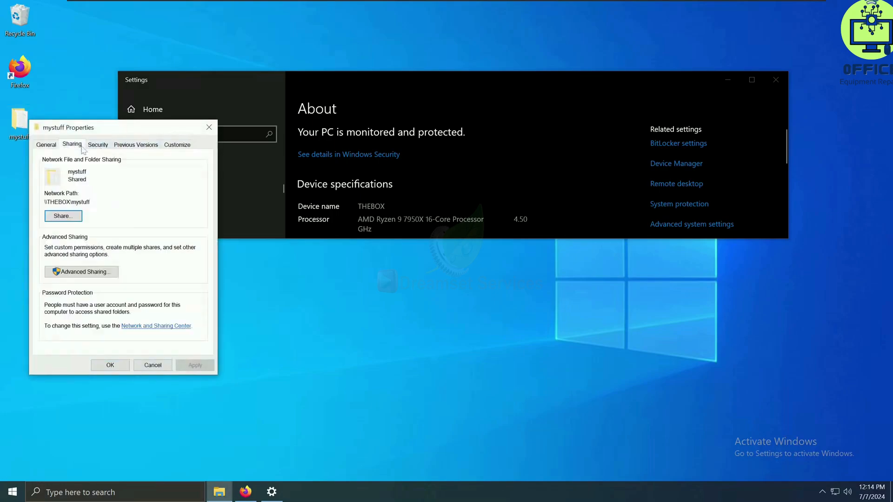
left_click(88, 272)
left_click(45, 163)
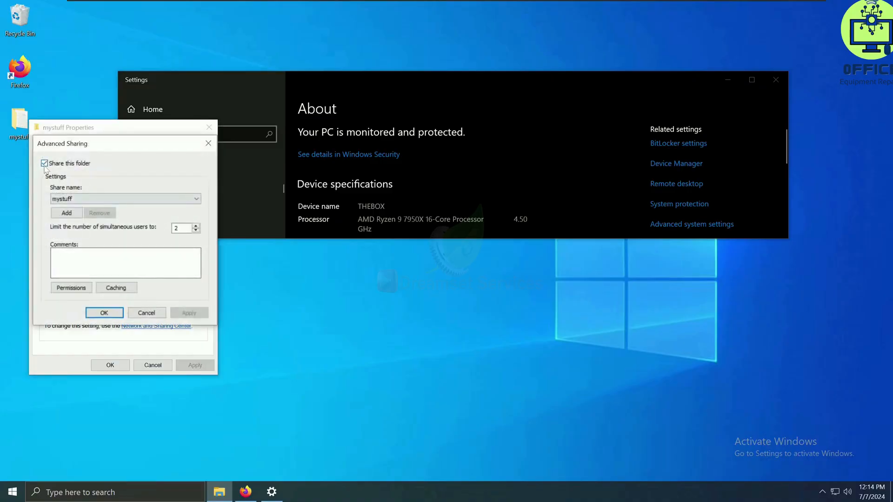
left_click(44, 163)
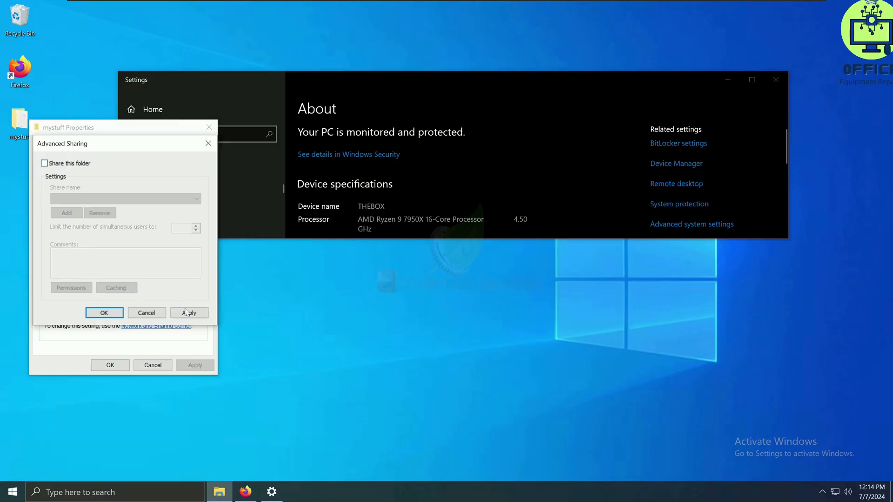
left_click(185, 312)
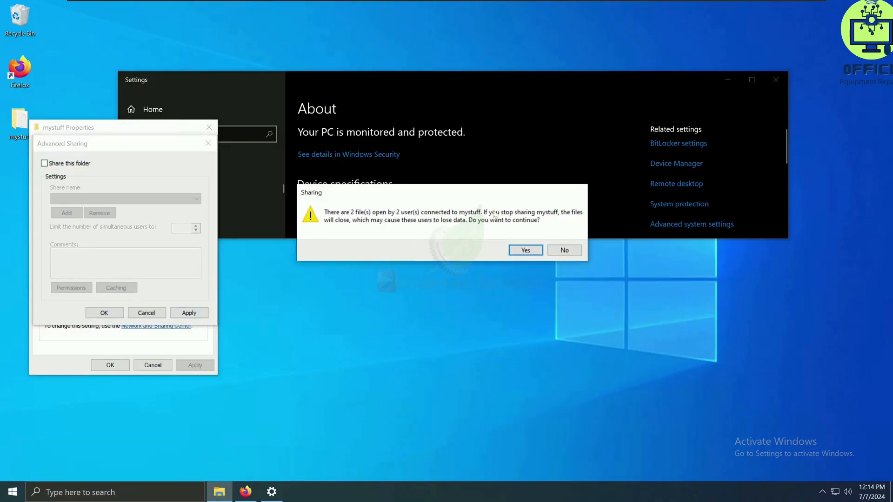
left_click(525, 250)
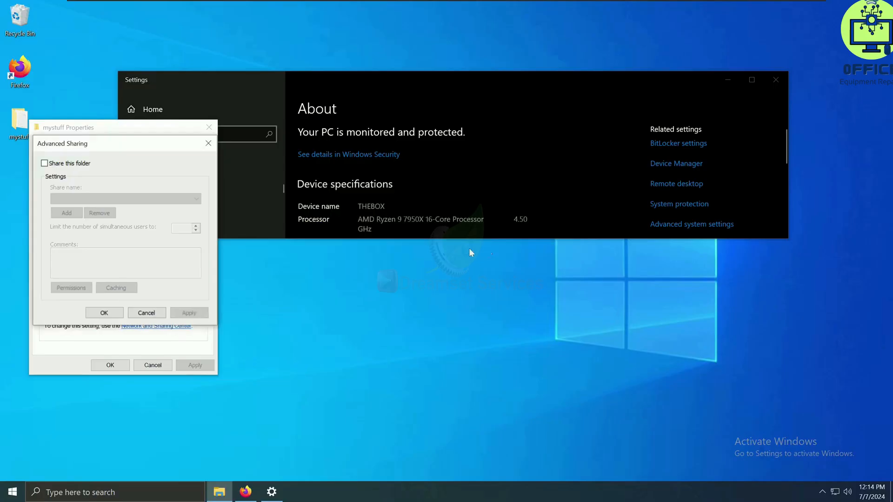
left_click(104, 313)
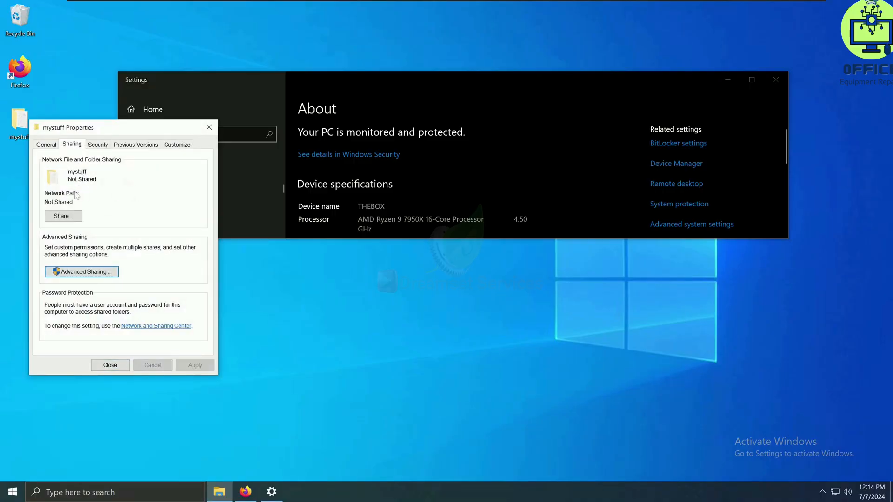
left_click(110, 365)
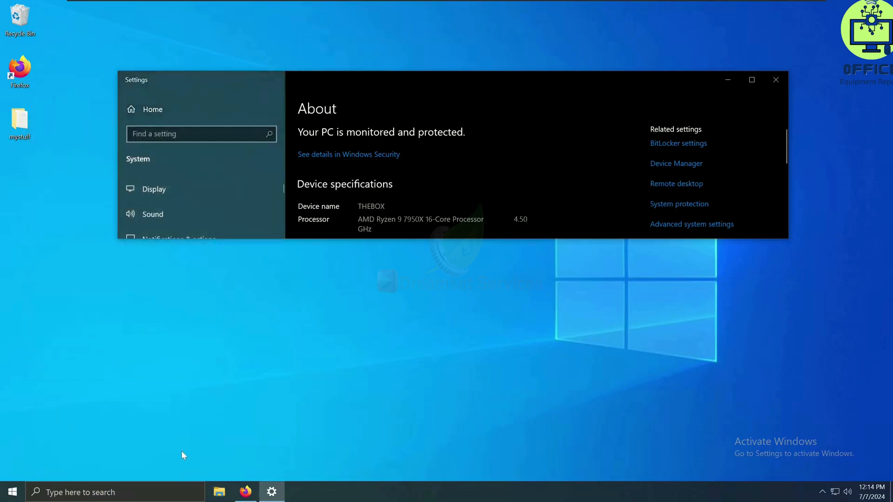
- Open Computer Management and examine the Shares list under Shared Folders to check whether mystuff is still shared
left_click(171, 492)
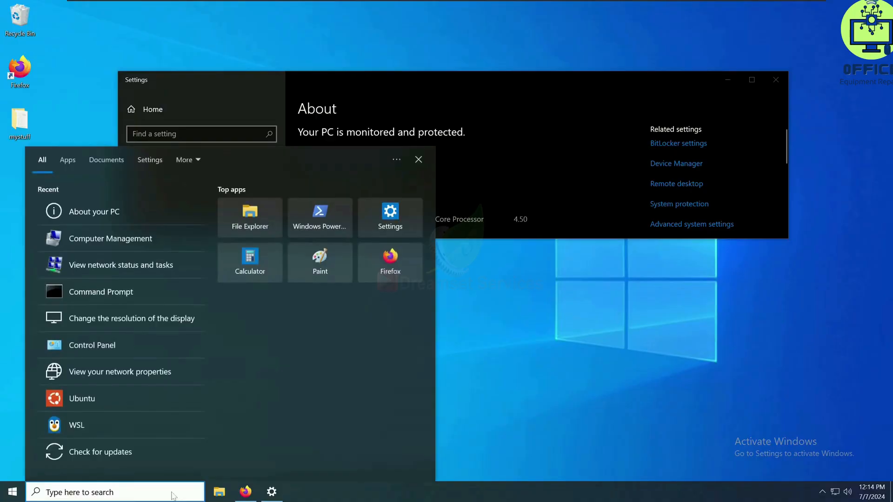
type("co")
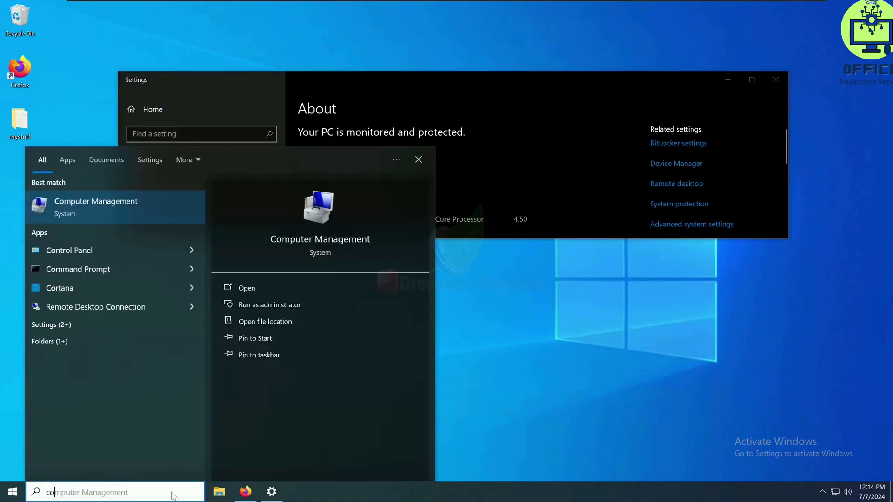
key("Return")
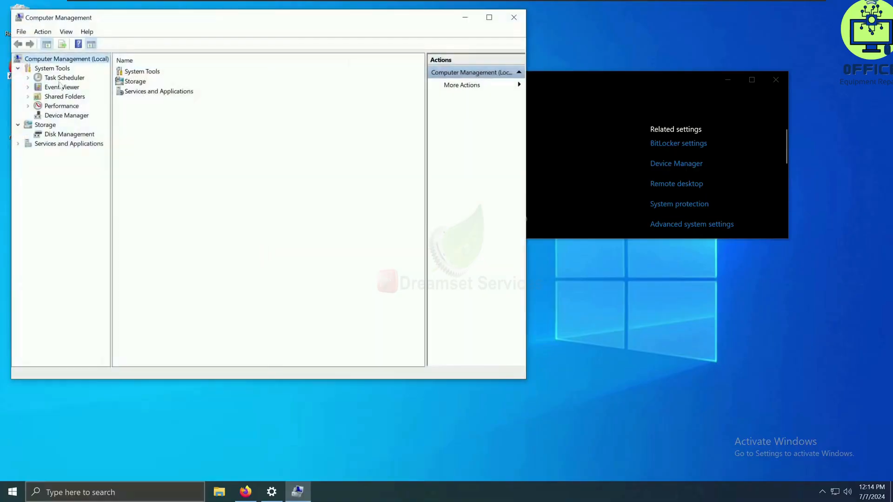
left_click(61, 87)
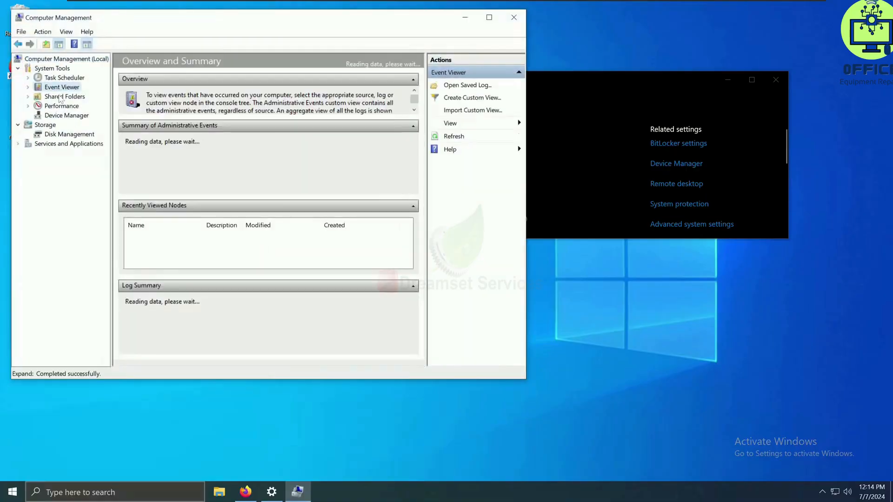
left_click(61, 96)
double_click(133, 74)
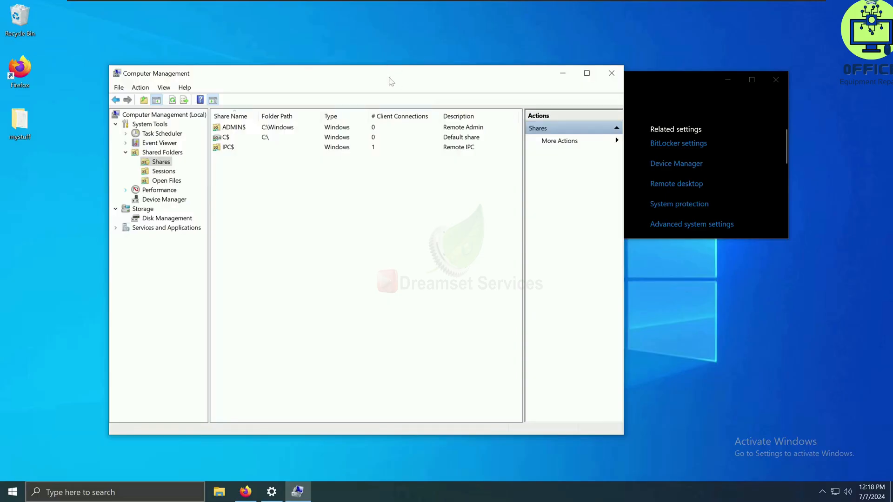
left_click_drag(390, 82, 376, 91)
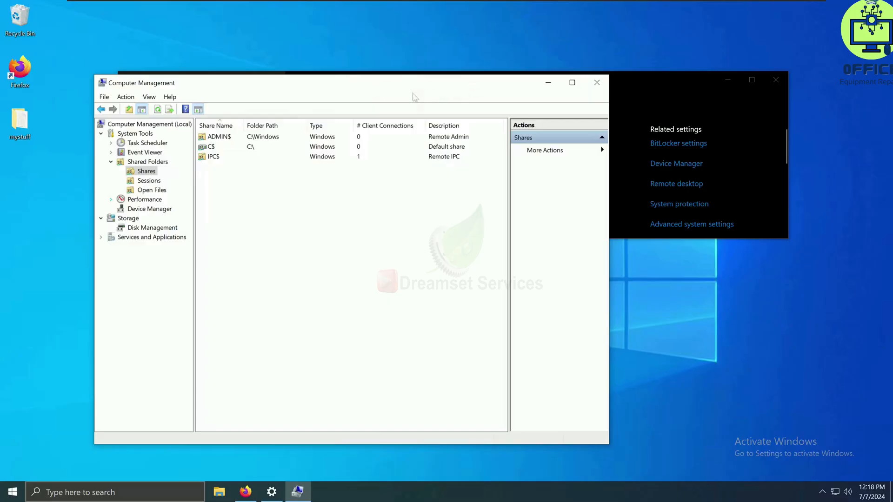
left_click_drag(427, 87, 536, 102)
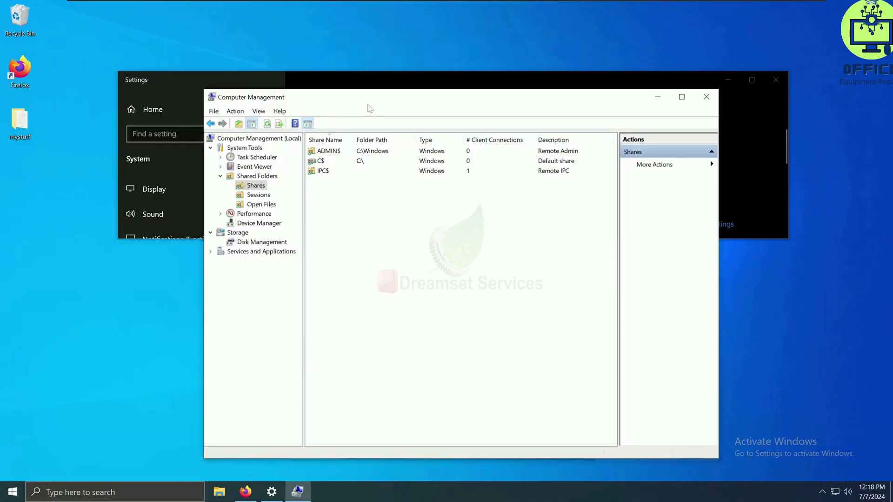
left_click_drag(369, 108, 301, 113)
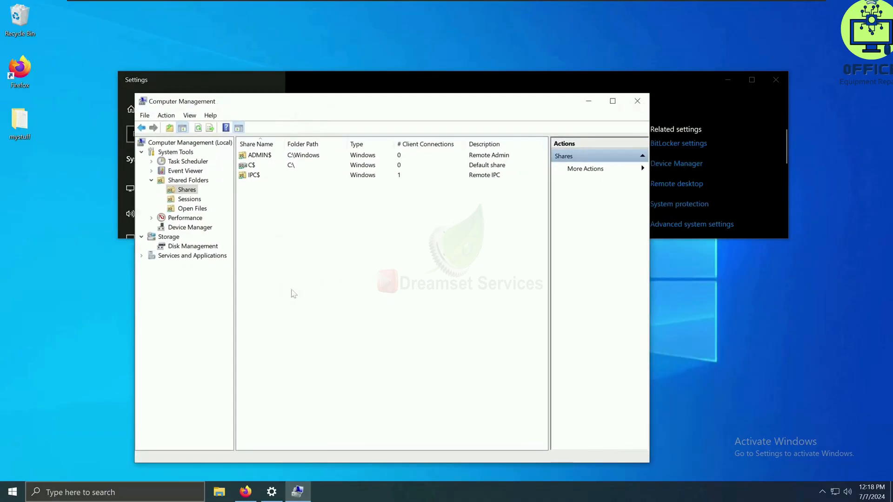
- Switch to Firefox and compare the USB 2.0, Cat5e and USB 3.2 transfer speeds across the three open pages
left_click(245, 492)
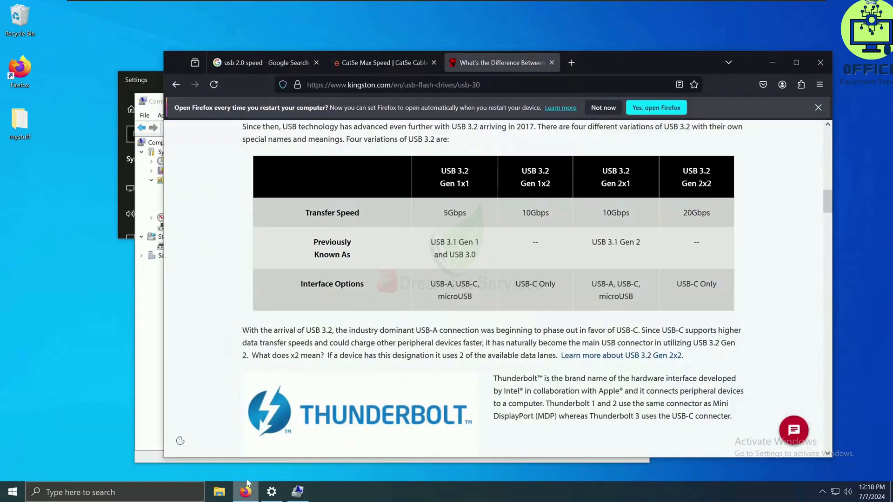
left_click(252, 63)
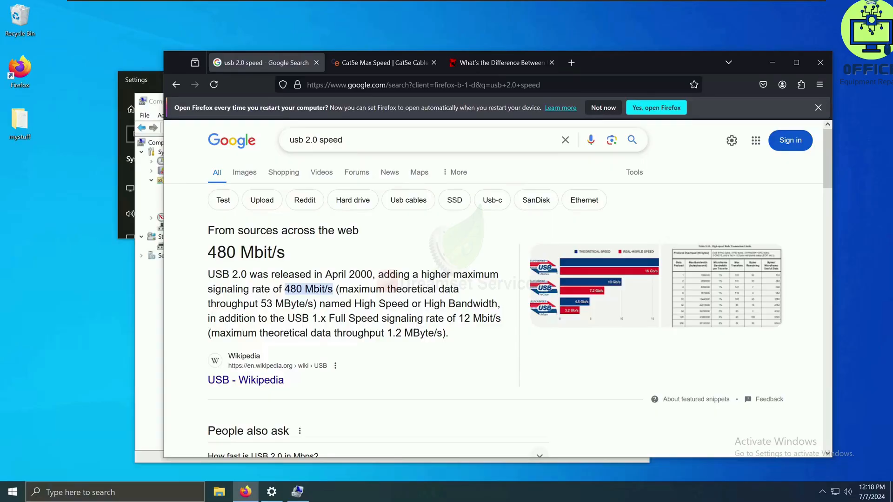
left_click(380, 66)
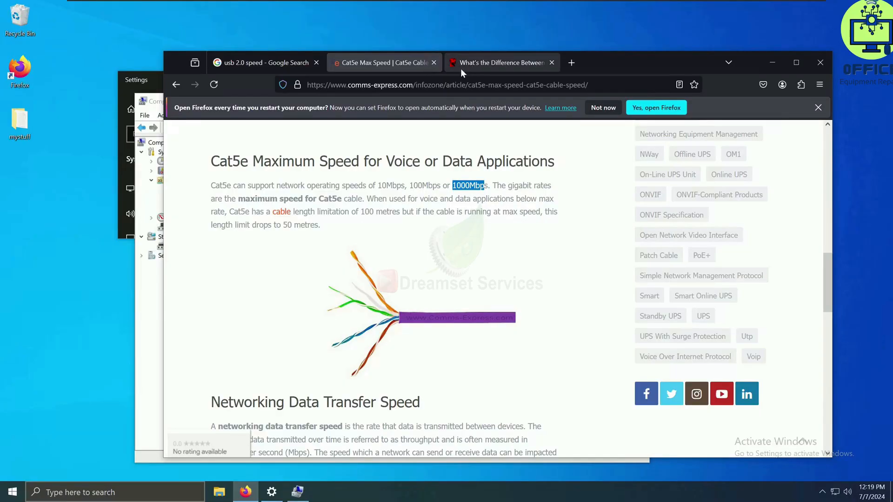
left_click(481, 64)
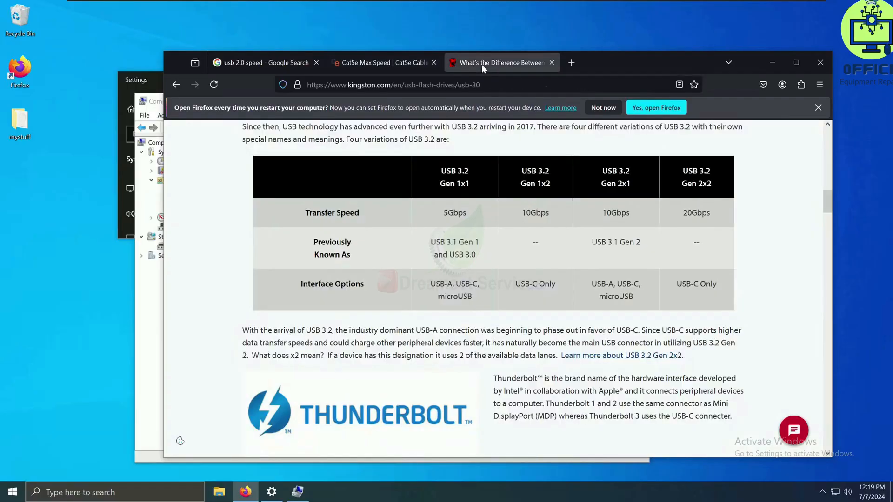
scroll(362, 188, "up", 3)
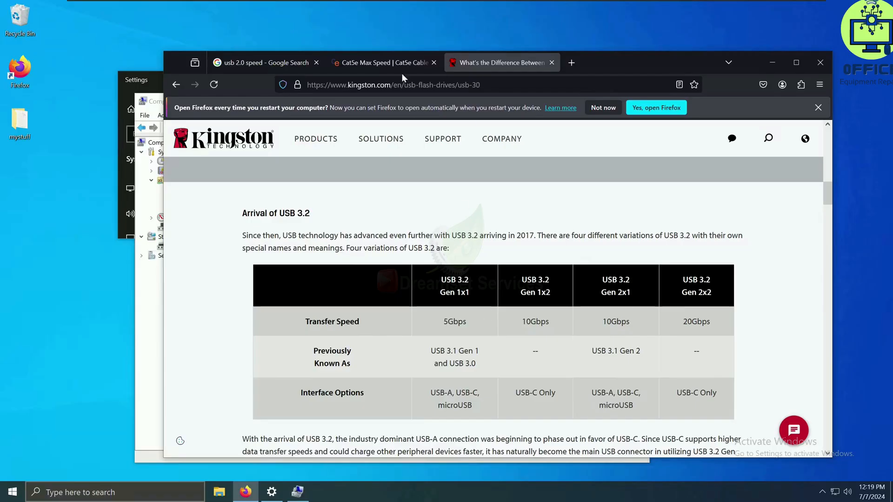
left_click(386, 65)
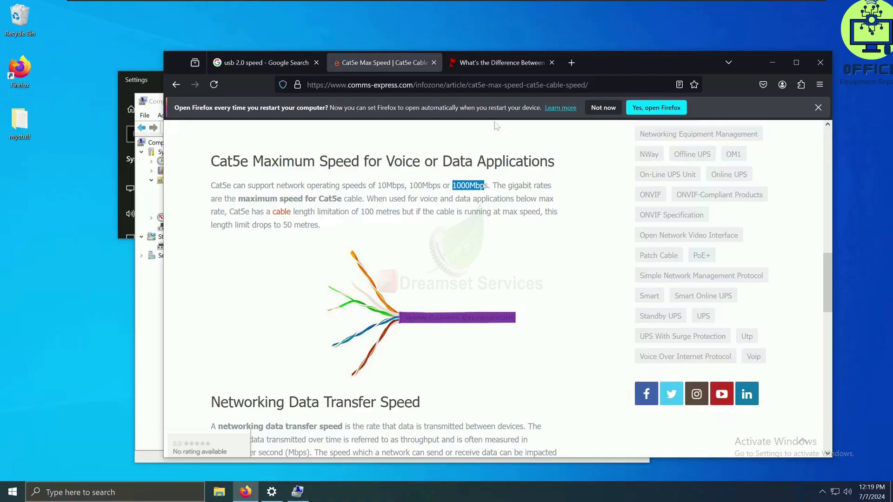
left_click(511, 65)
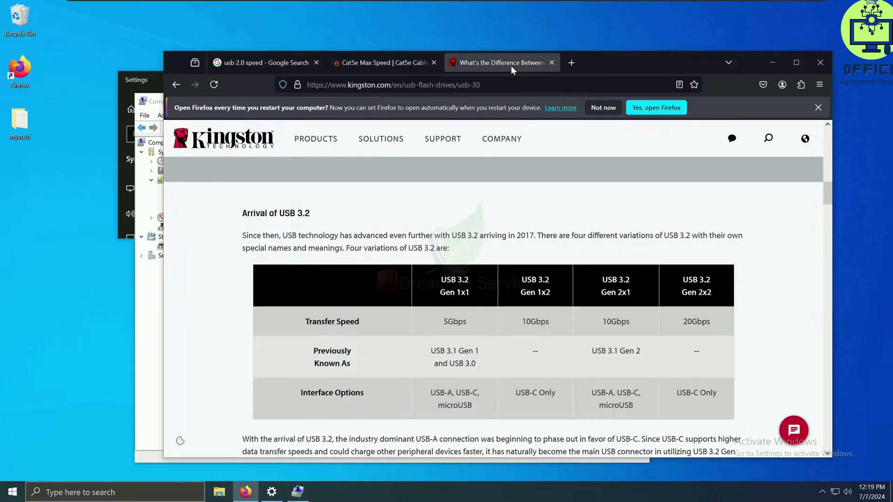